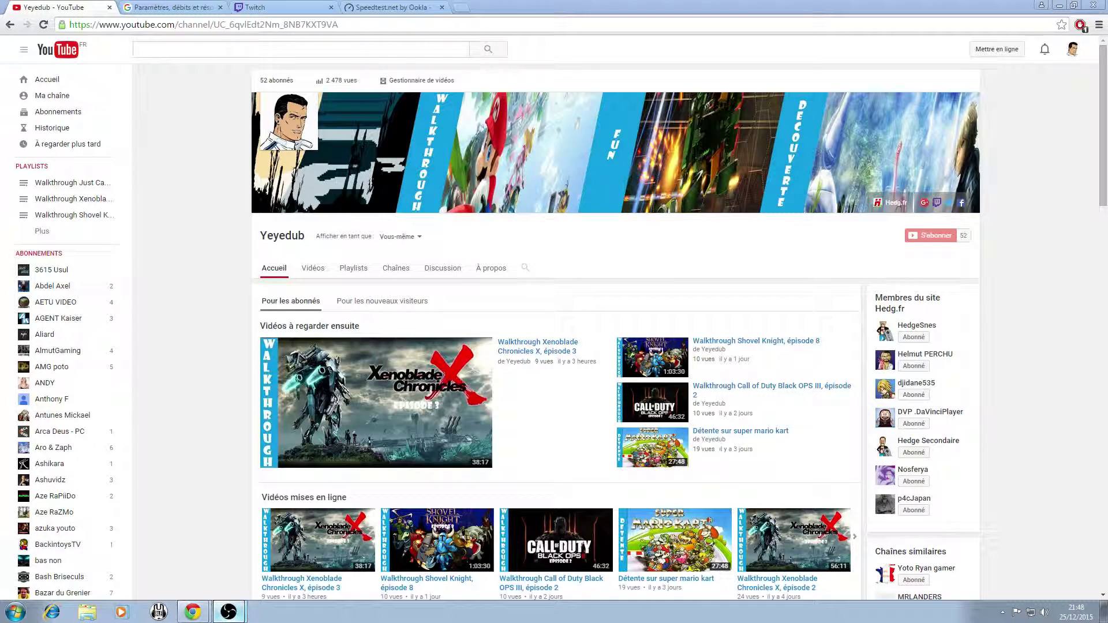
# Step: Minimize the browser, switch to Open Broadcaster Software and set the streaming mode to Stream en Direct
pyautogui.moveTo(234, 611)
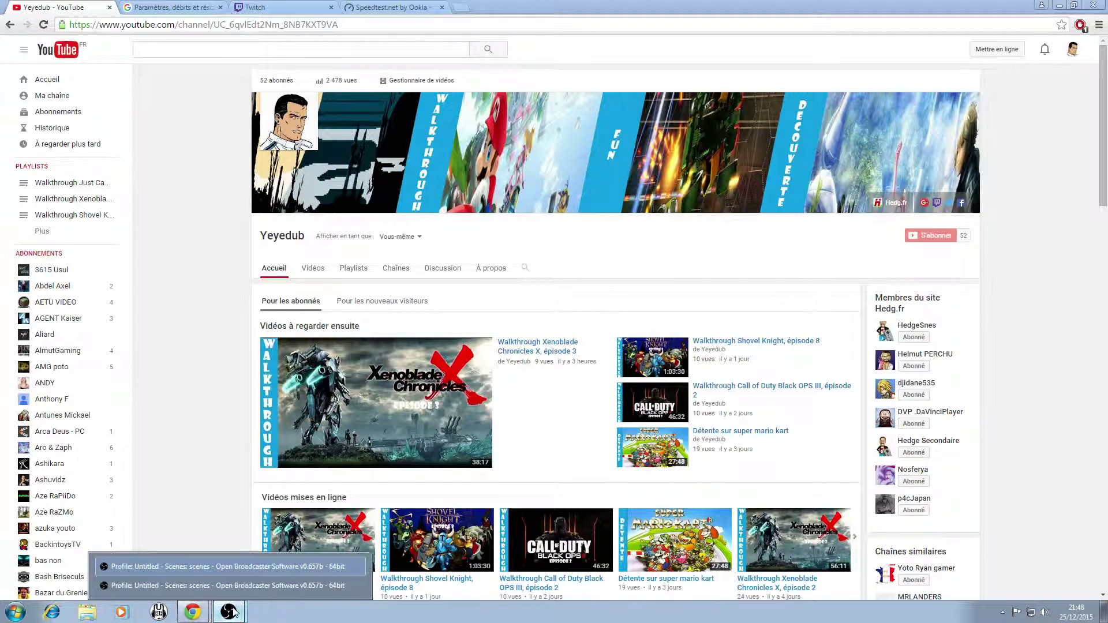
pyautogui.click(1058, 4)
pyautogui.moveTo(237, 609)
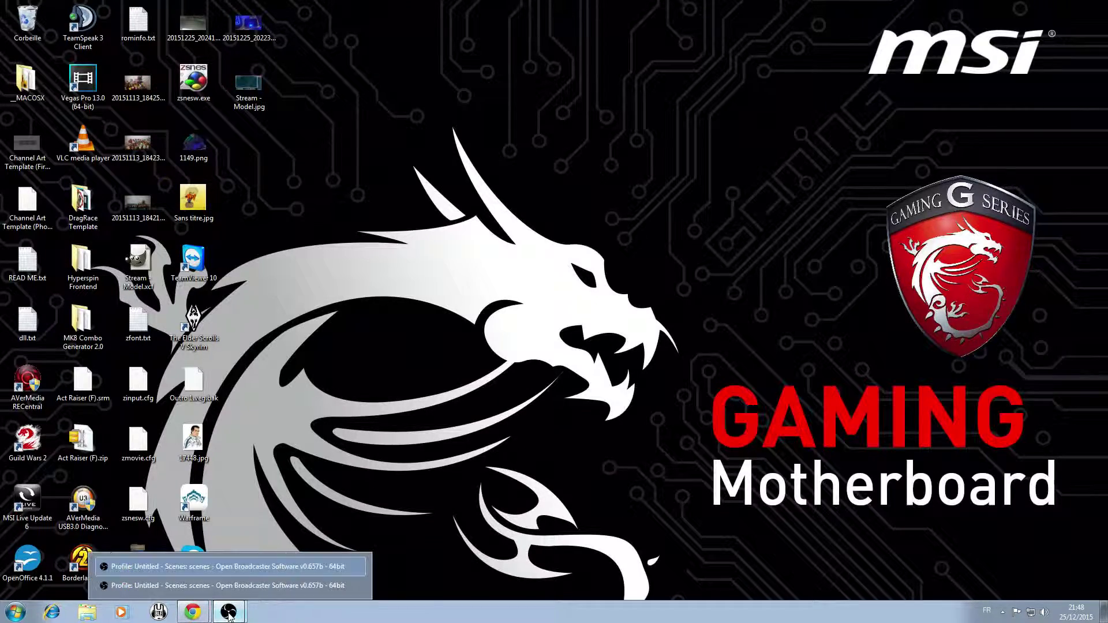
pyautogui.click(228, 566)
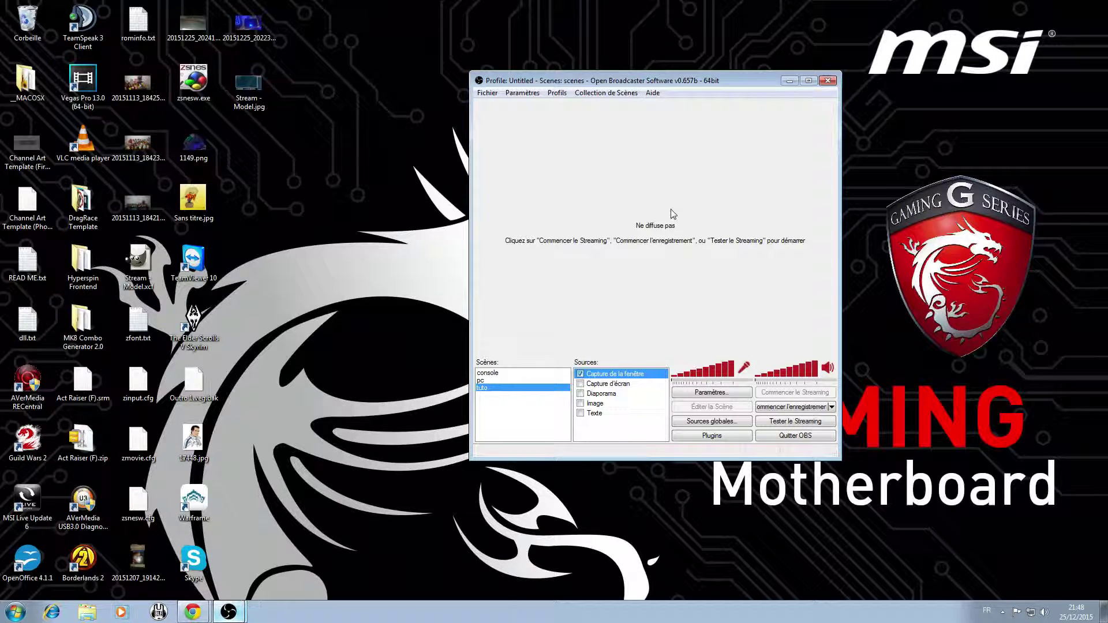
pyautogui.click(525, 93)
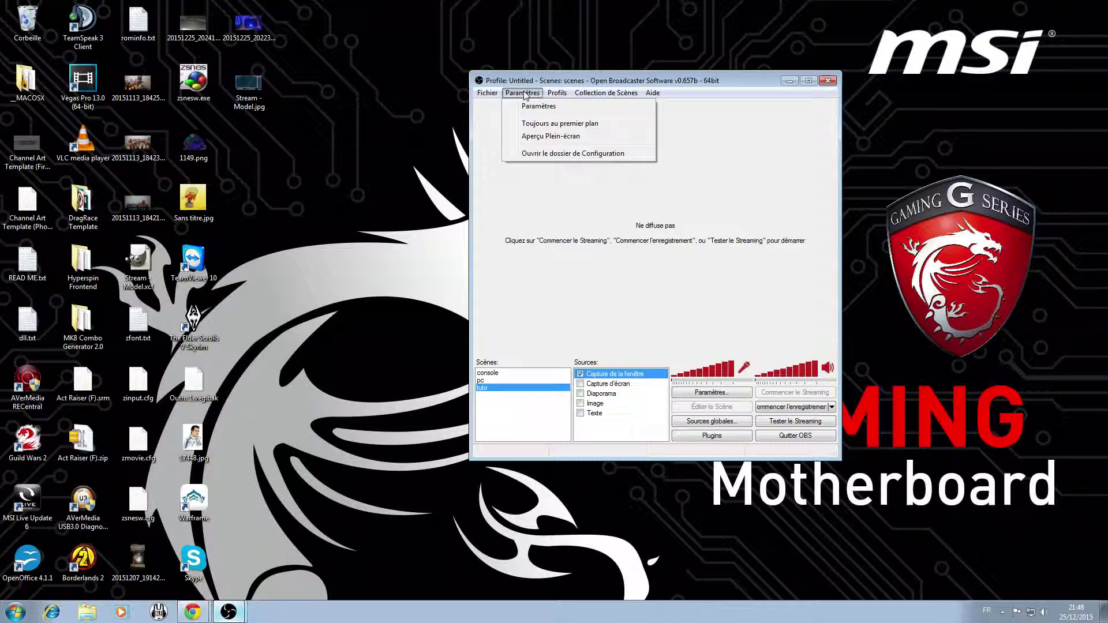
pyautogui.click(526, 106)
pyautogui.click(383, 140)
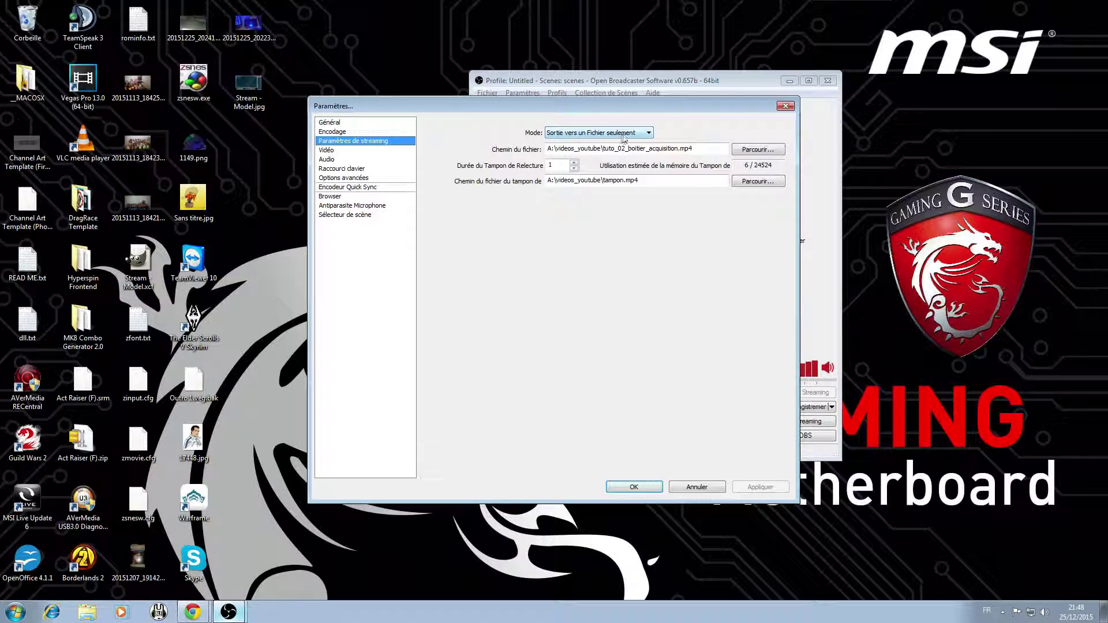
pyautogui.click(641, 133)
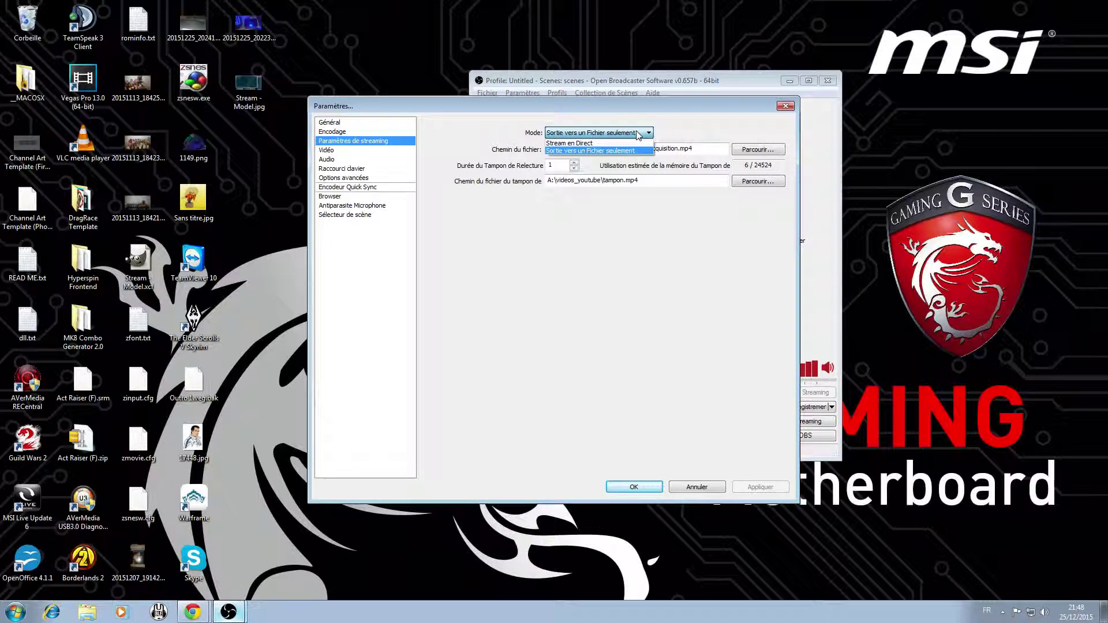
pyautogui.click(589, 143)
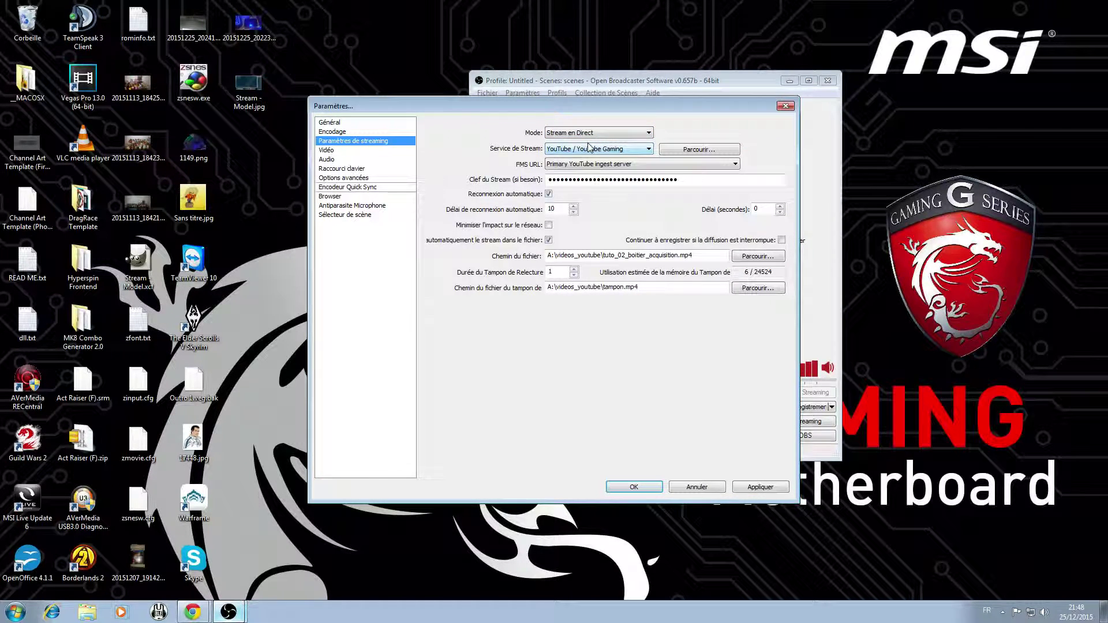
# Step: Set the streaming service to Twitch with the EU: Paris, FR server and apply the settings
pyautogui.click(641, 151)
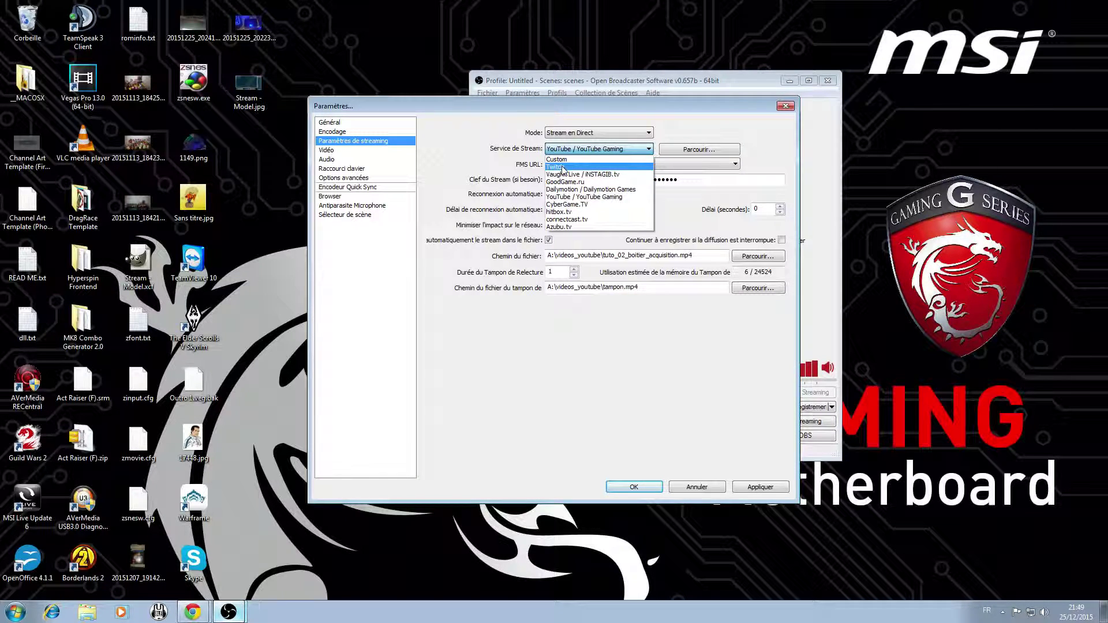
pyautogui.click(563, 167)
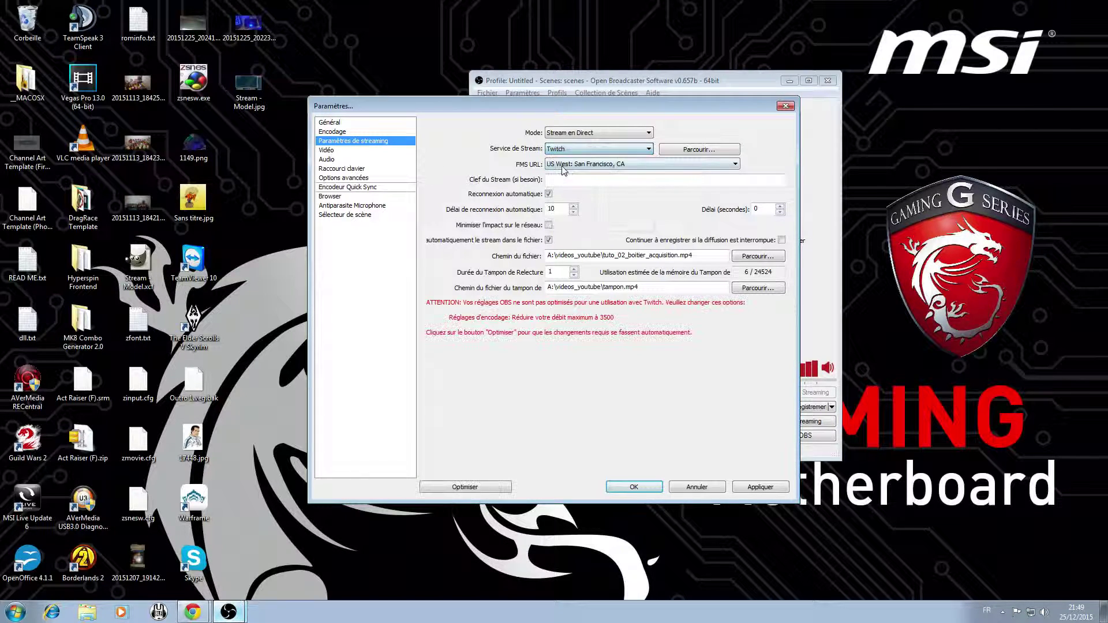
pyautogui.click(646, 166)
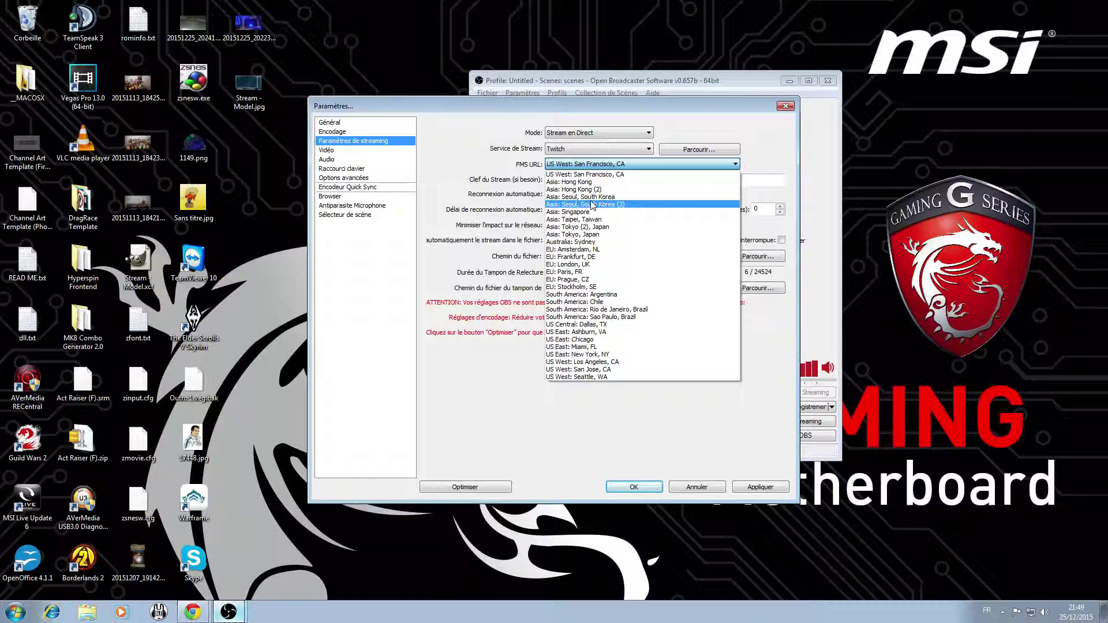
pyautogui.click(576, 273)
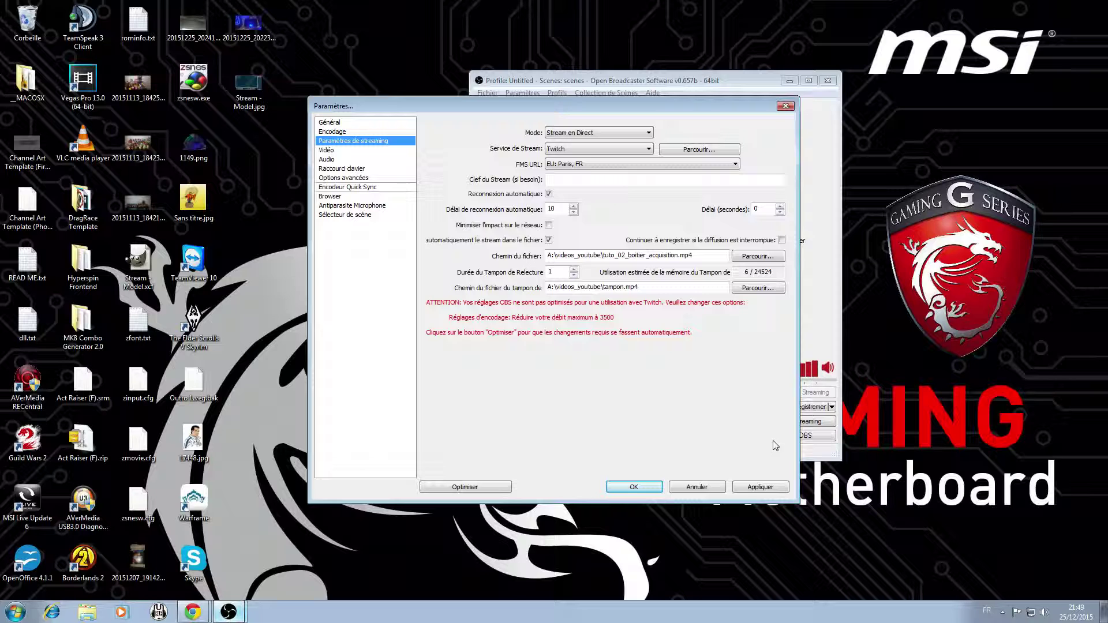
pyautogui.click(760, 490)
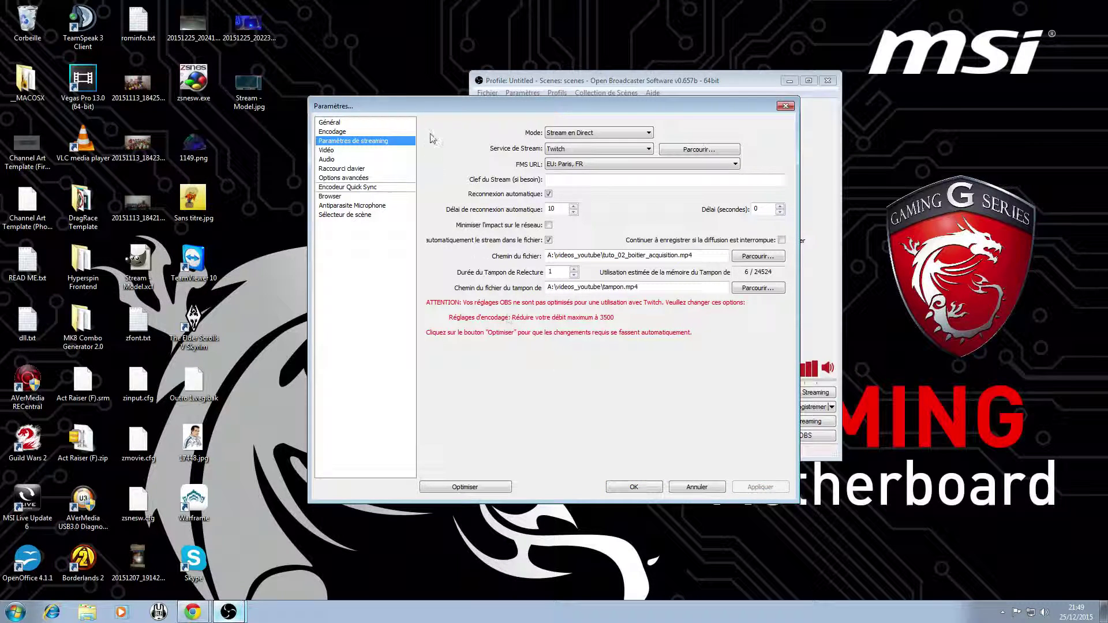
# Step: Review the video, audio, advanced and encoding settings, including the maximum video bitrate
pyautogui.click(337, 152)
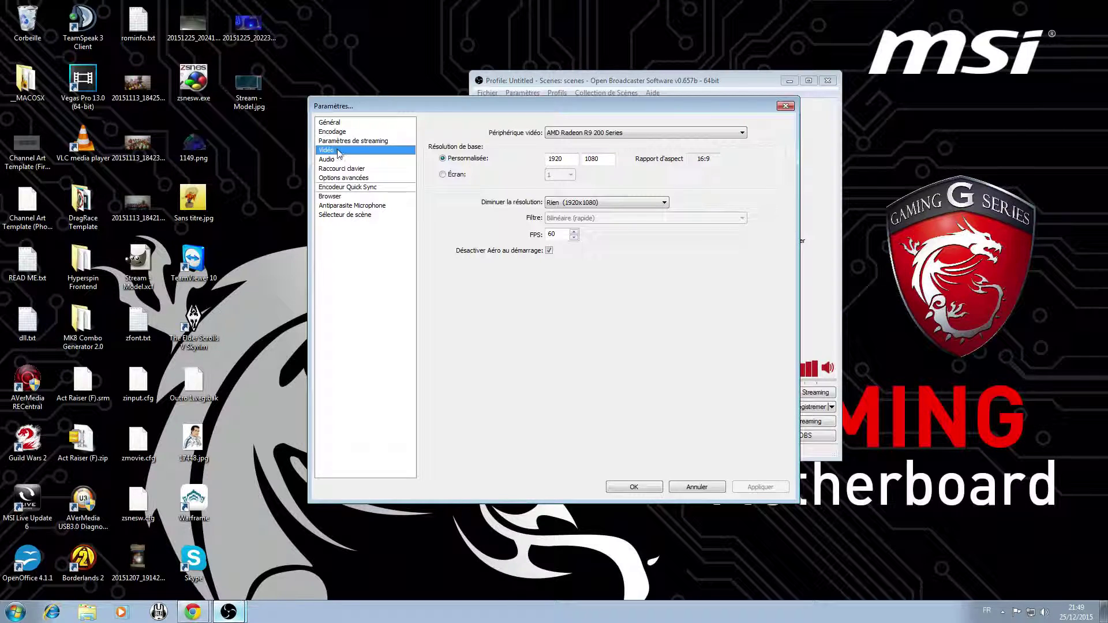
pyautogui.click(346, 159)
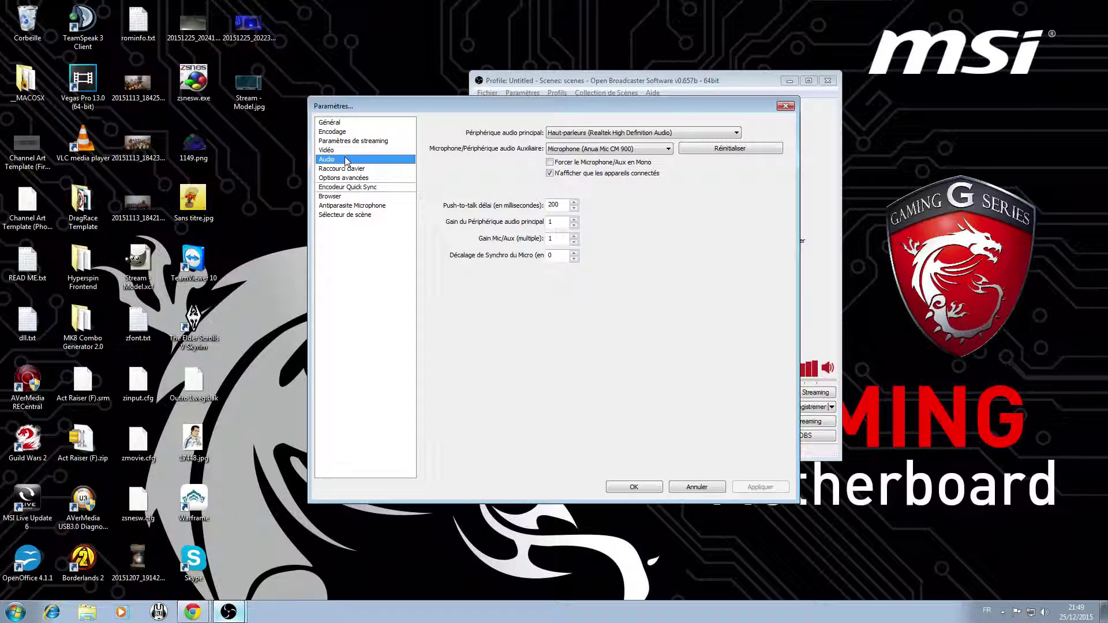
pyautogui.click(348, 142)
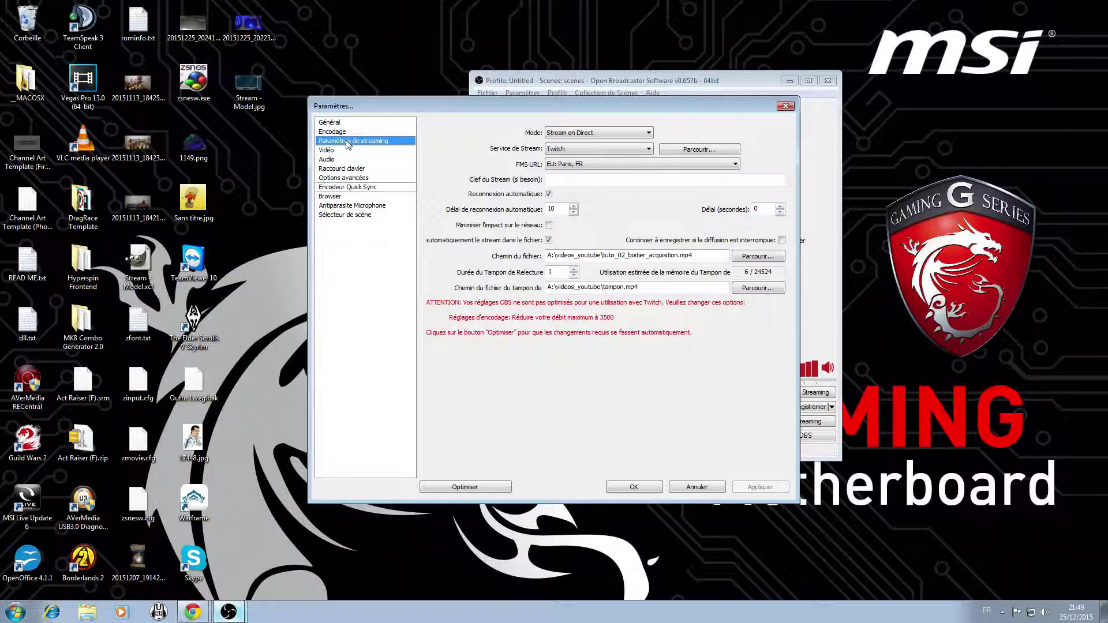
pyautogui.click(342, 168)
pyautogui.click(342, 179)
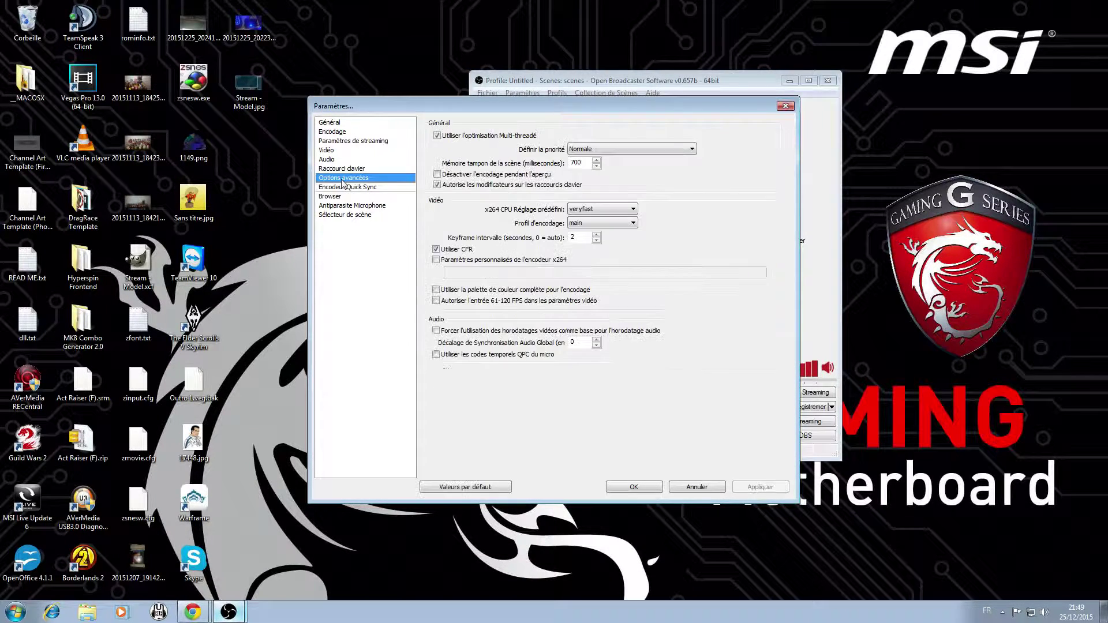
pyautogui.click(333, 134)
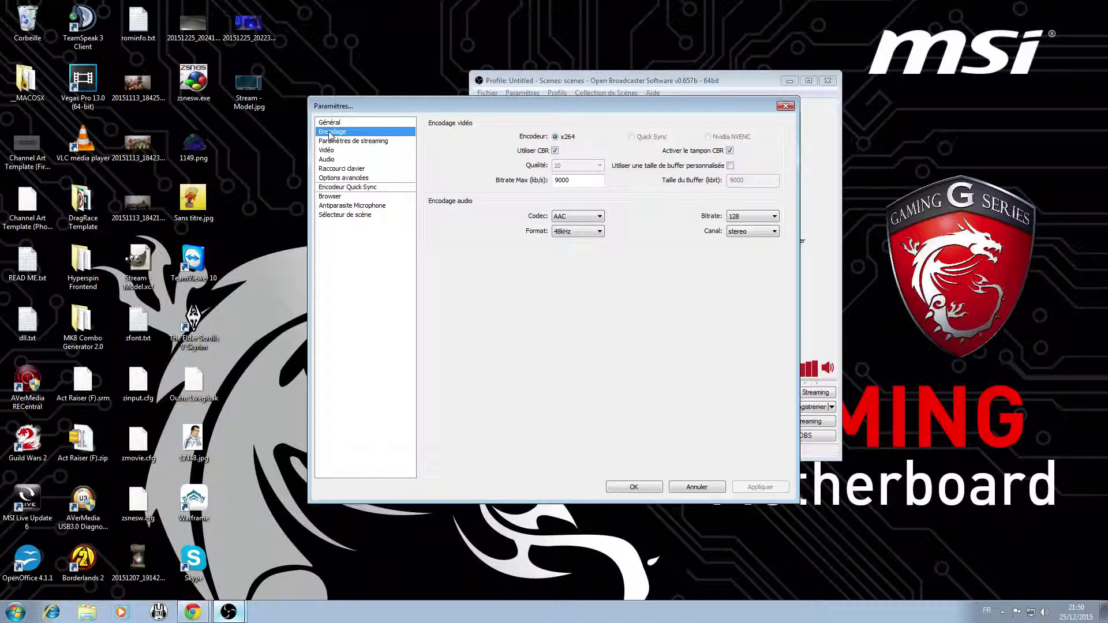
pyautogui.click(576, 181)
pyautogui.doubleClick(576, 181)
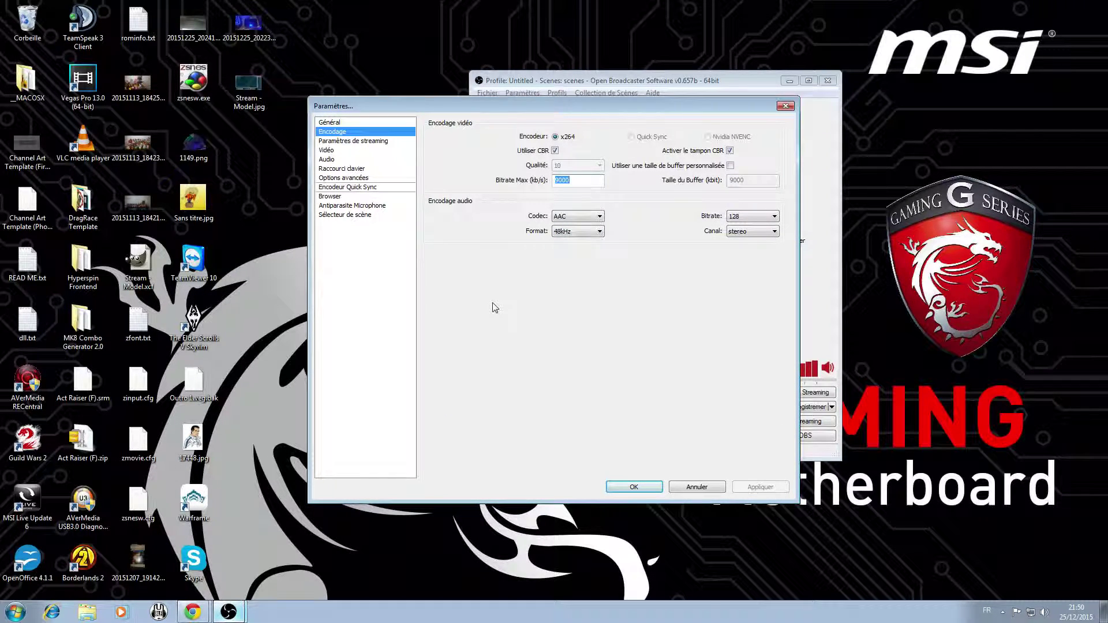
# Step: Return to the stream key field in the streaming settings and open the Twitch dashboard's stream key page in Chrome
pyautogui.click(353, 141)
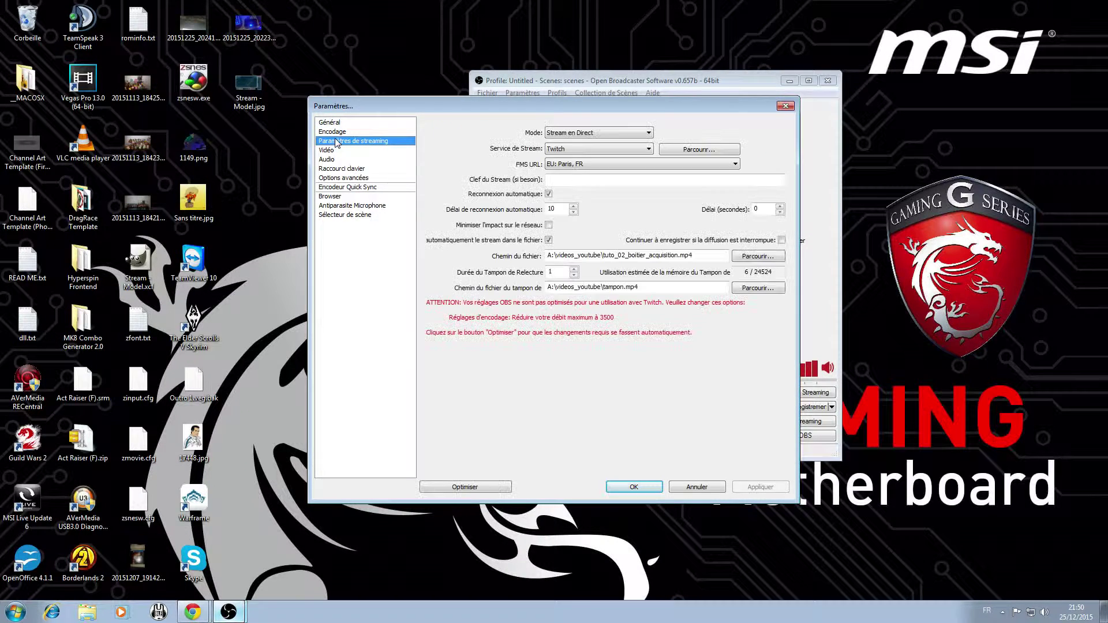
pyautogui.click(564, 181)
pyautogui.moveTo(171, 595)
pyautogui.moveTo(193, 612)
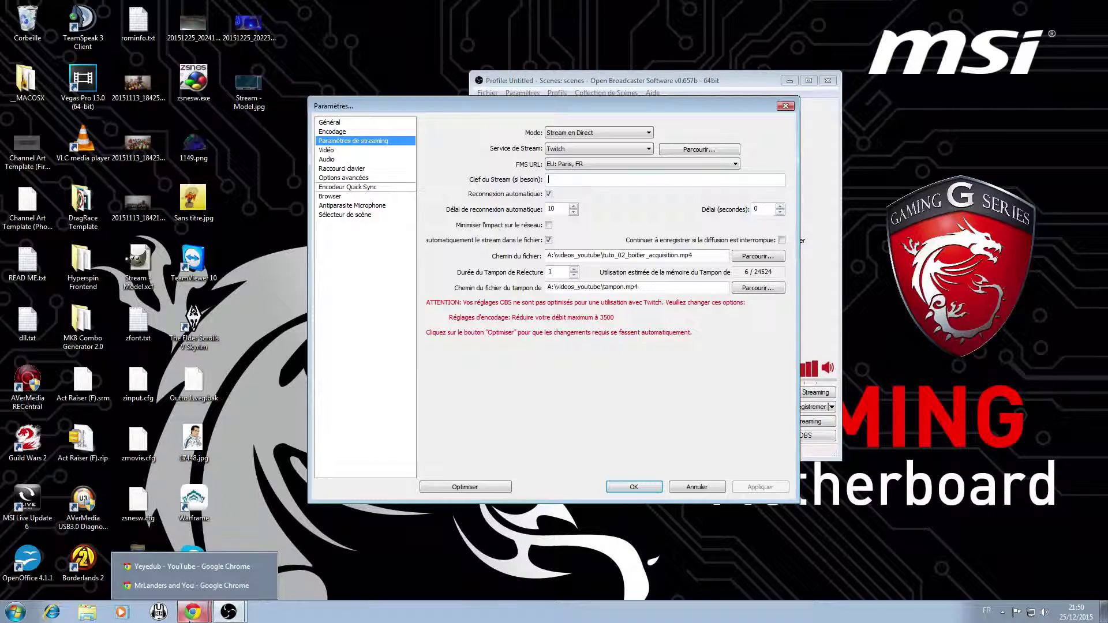
pyautogui.click(196, 567)
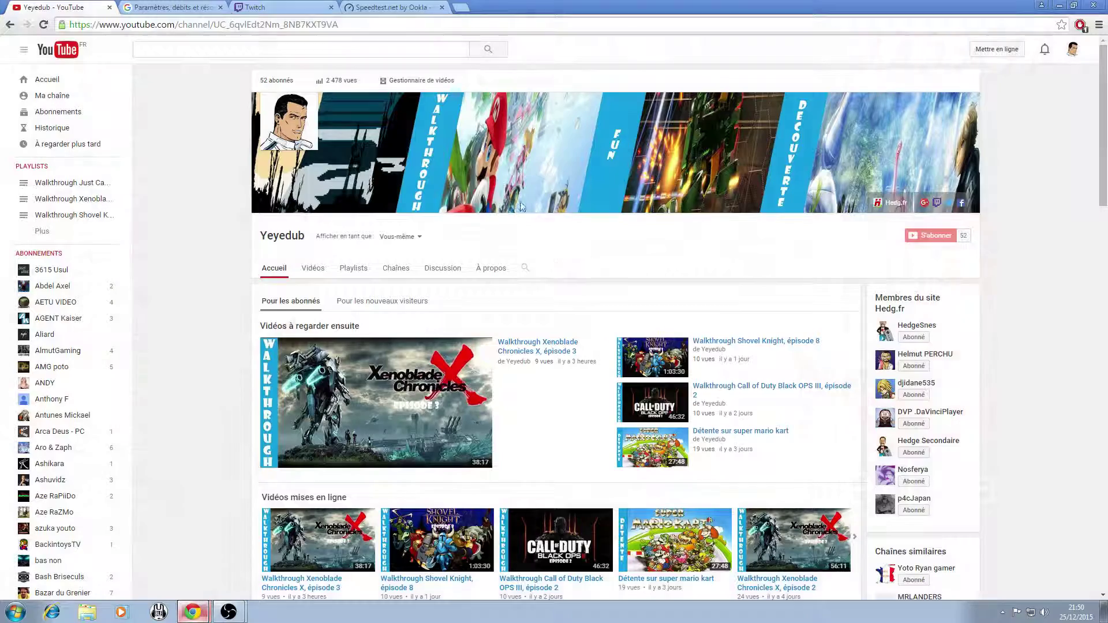
pyautogui.click(251, 6)
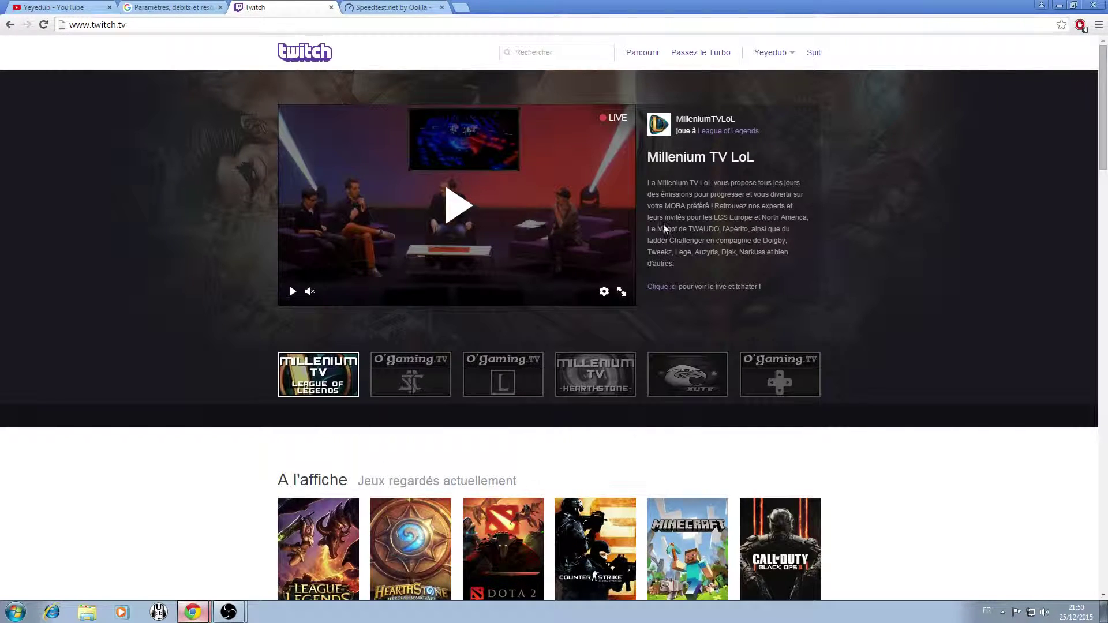
pyautogui.click(786, 57)
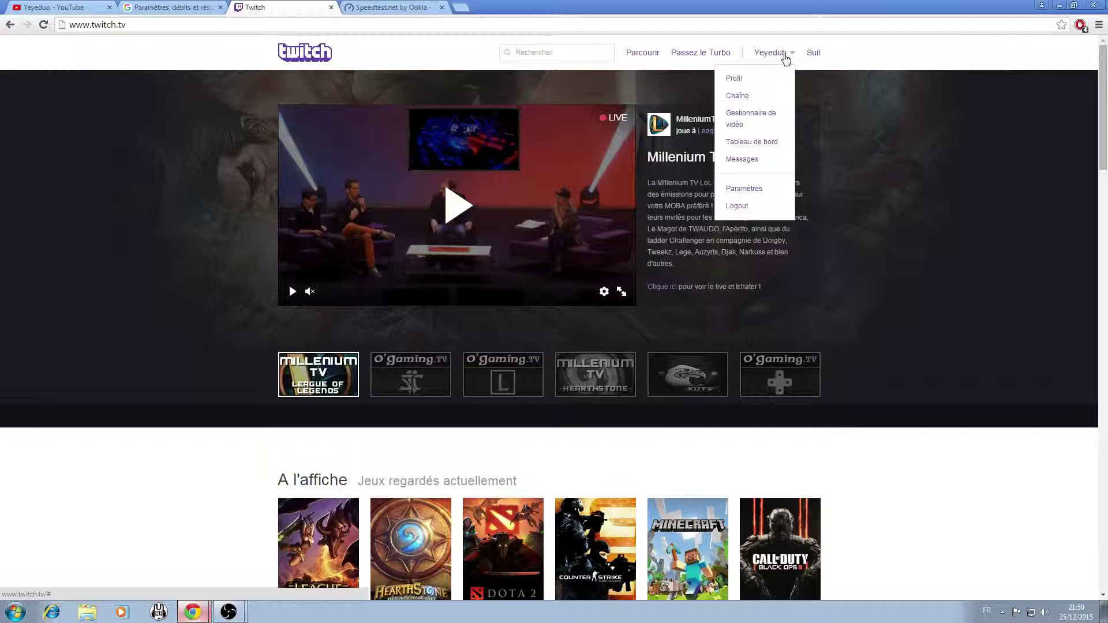
pyautogui.click(758, 145)
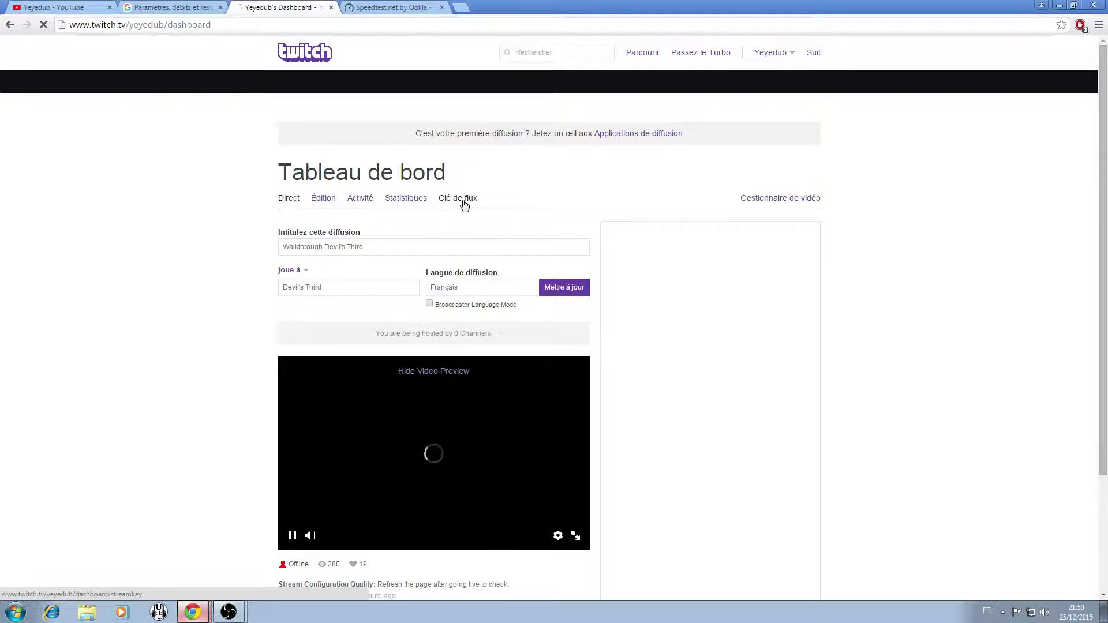
pyautogui.click(465, 205)
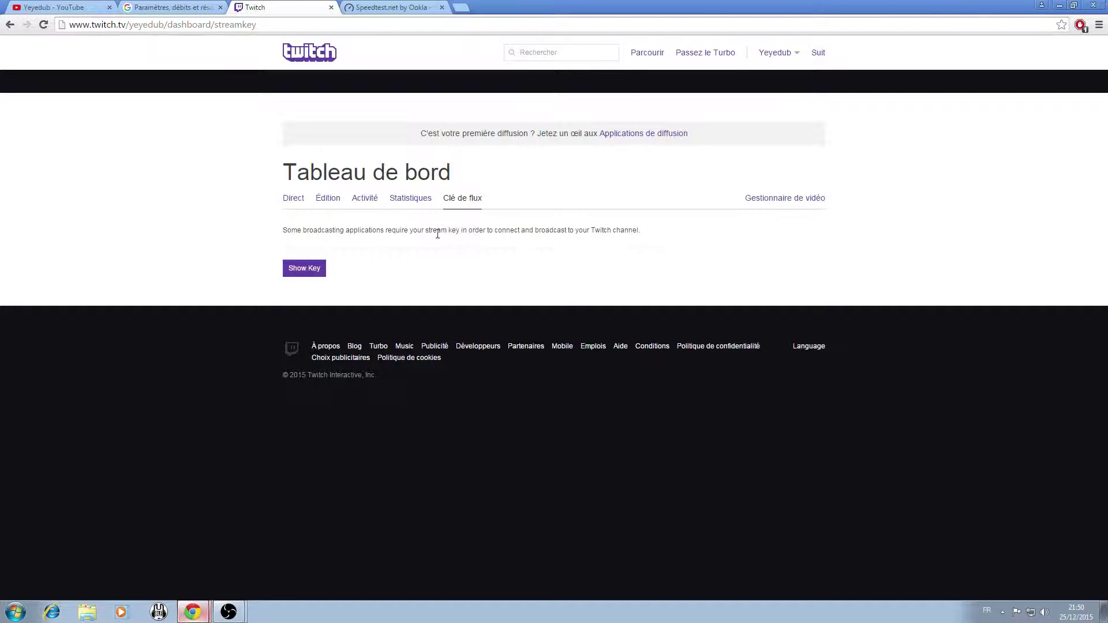
pyautogui.moveTo(361, 231); pyautogui.dragTo(490, 227)
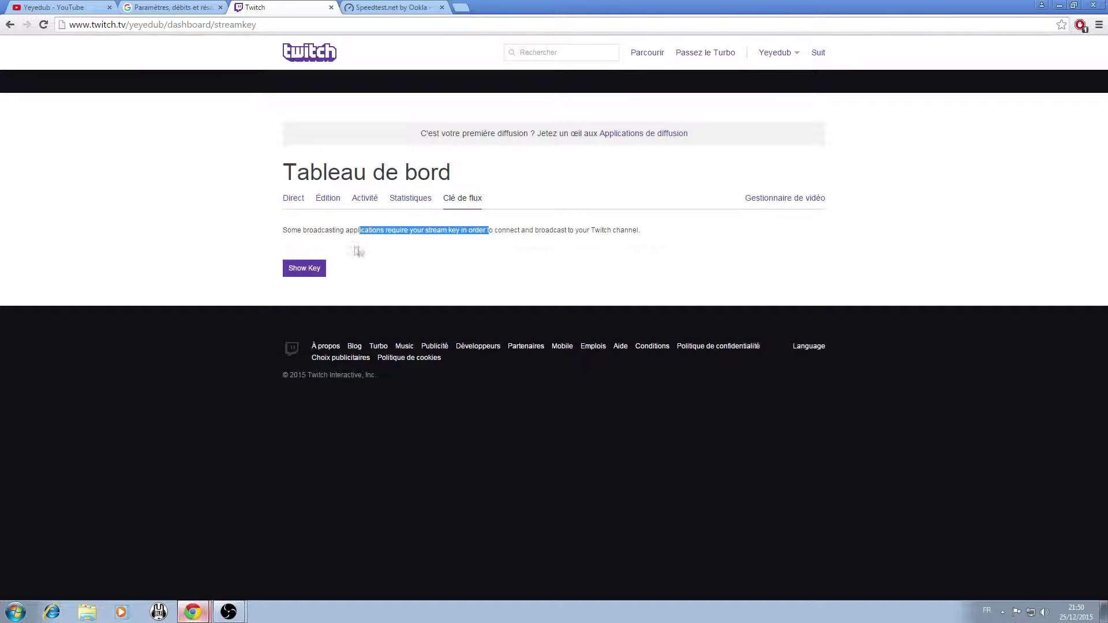
# Step: Revisit the stream key field in Open Broadcaster Software and close the Twitch page in Chrome
pyautogui.moveTo(229, 611)
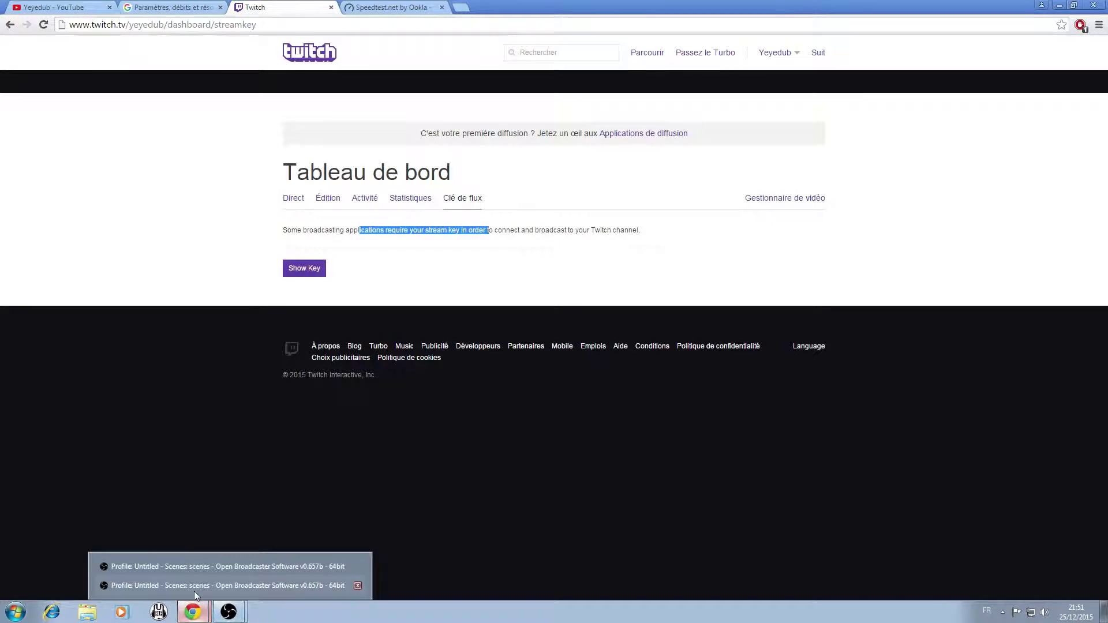
pyautogui.click(229, 584)
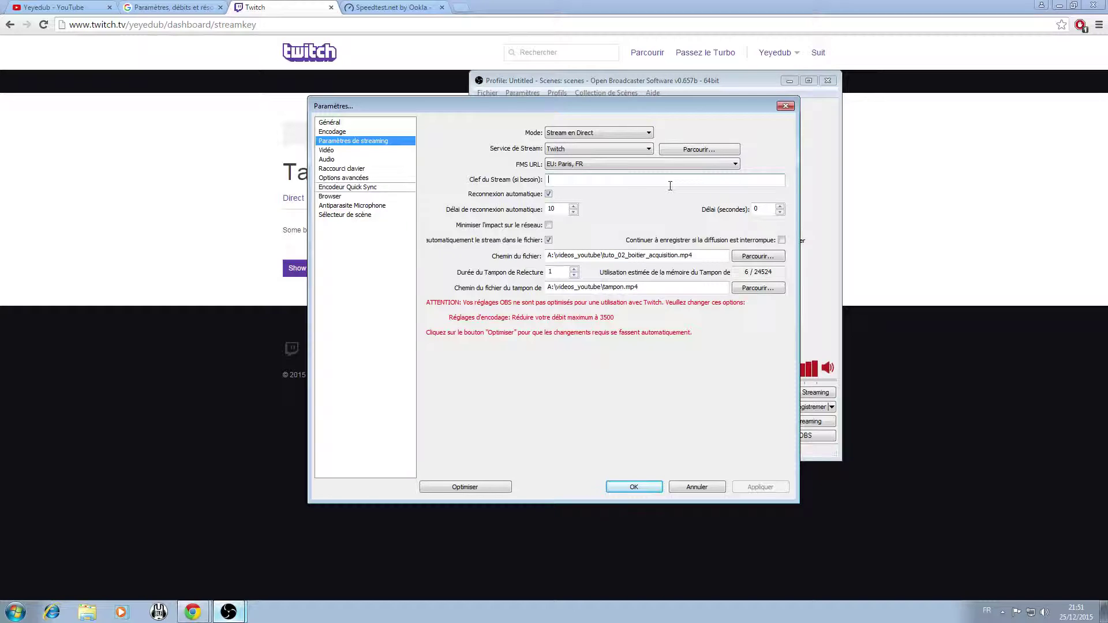
pyautogui.rightClick(593, 297)
pyautogui.press('Escape')
pyautogui.click(166, 184)
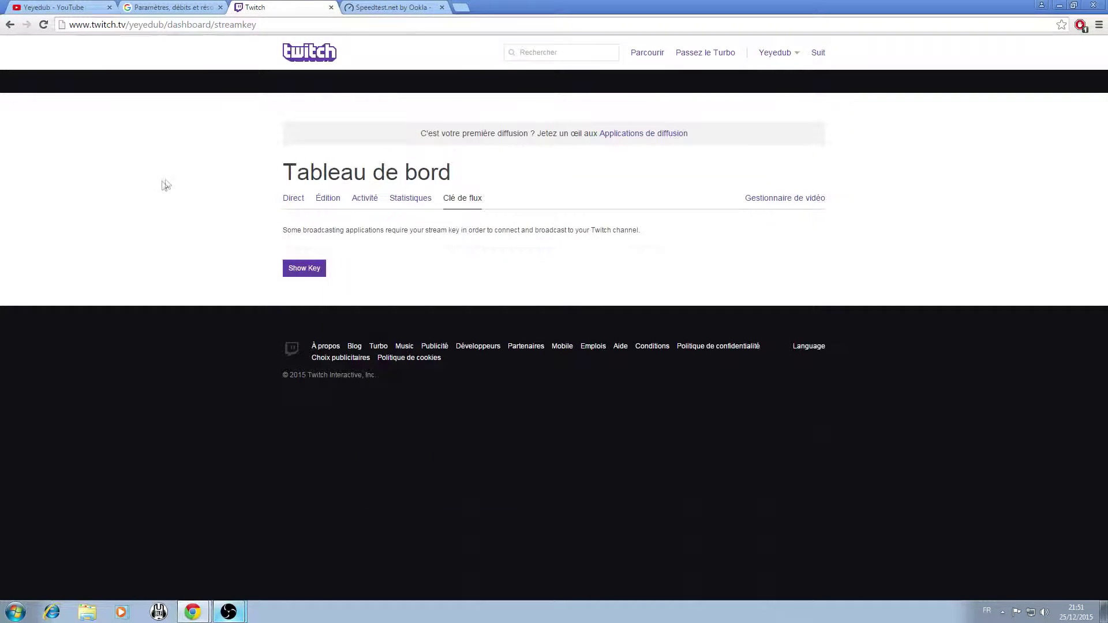
pyautogui.click(331, 7)
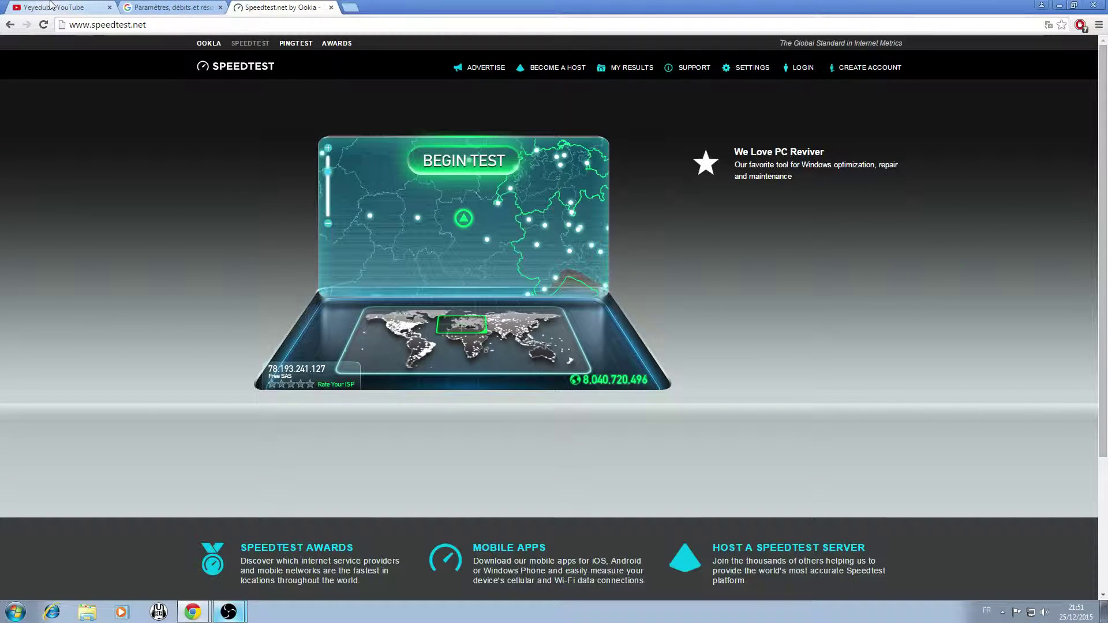
# Step: Switch to Open Broadcaster Software and set the streaming service to YouTube / YouTube Gaming with the Backup YouTube ingest server
pyautogui.moveTo(228, 611)
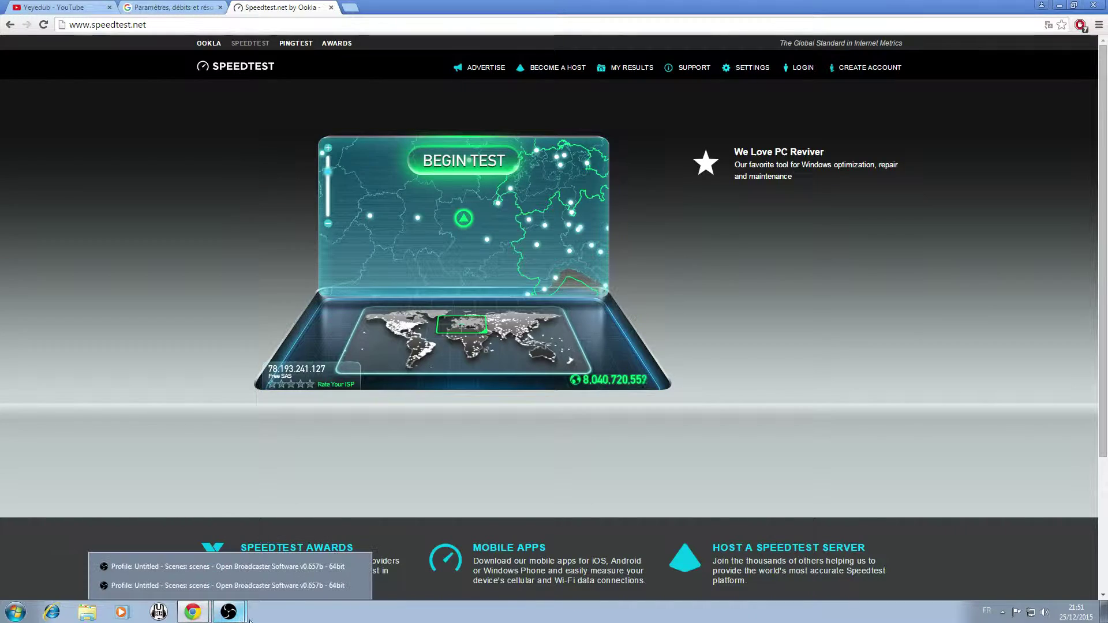
pyautogui.click(228, 591)
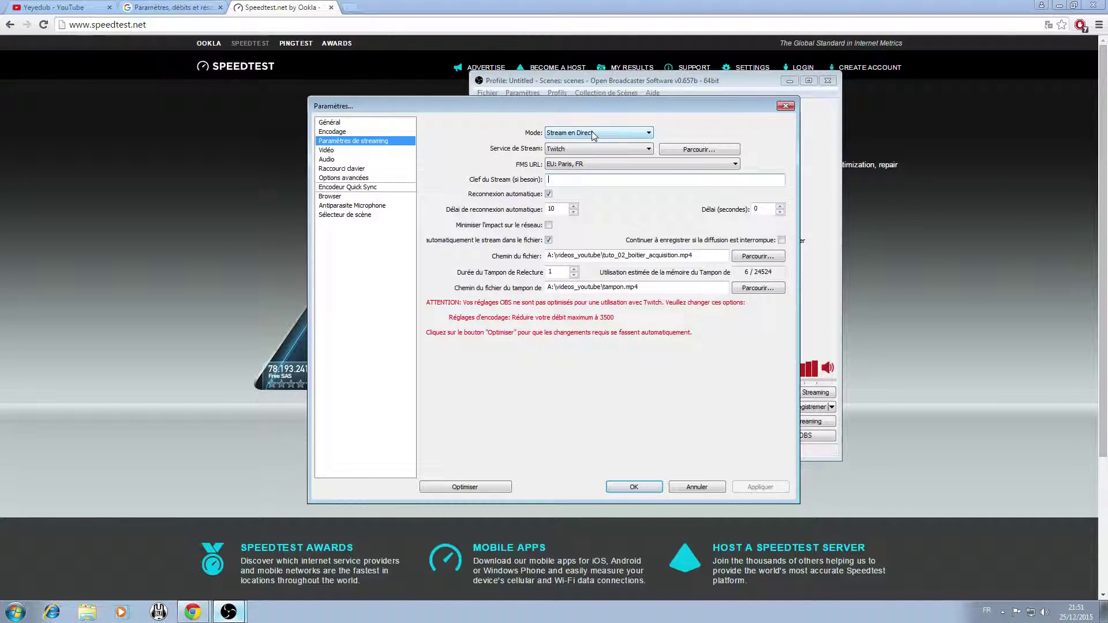
pyautogui.click(593, 149)
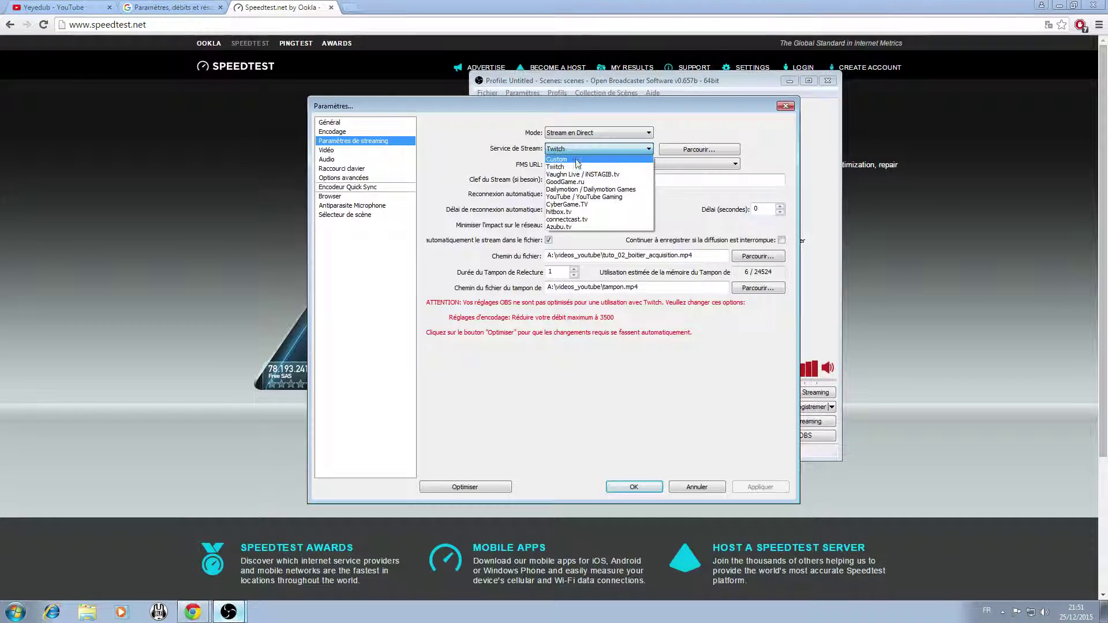
pyautogui.click(578, 198)
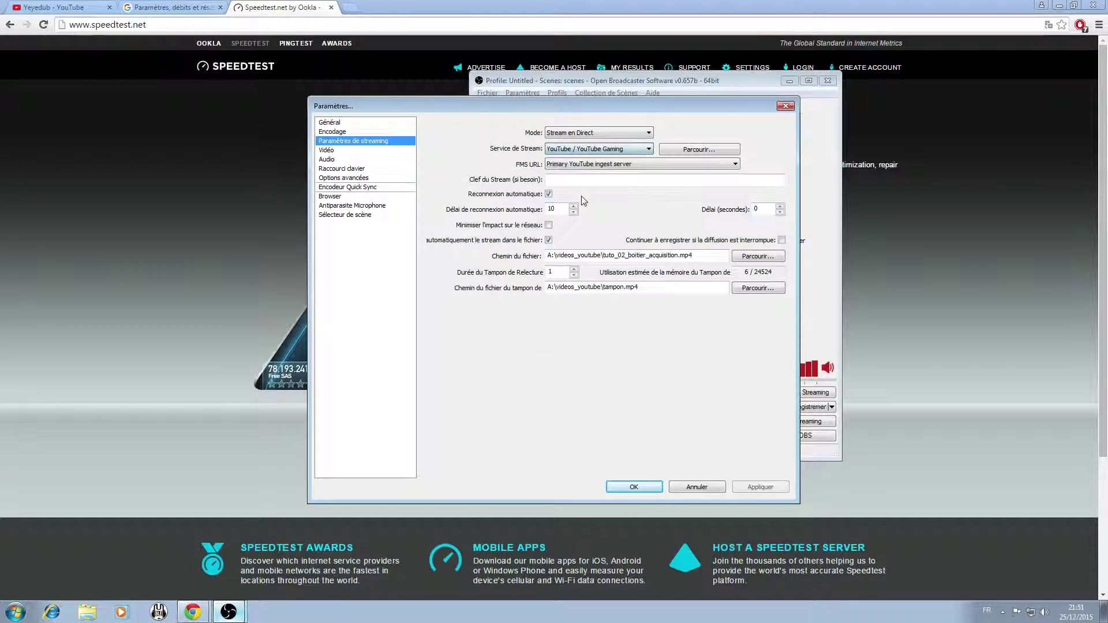
pyautogui.click(609, 165)
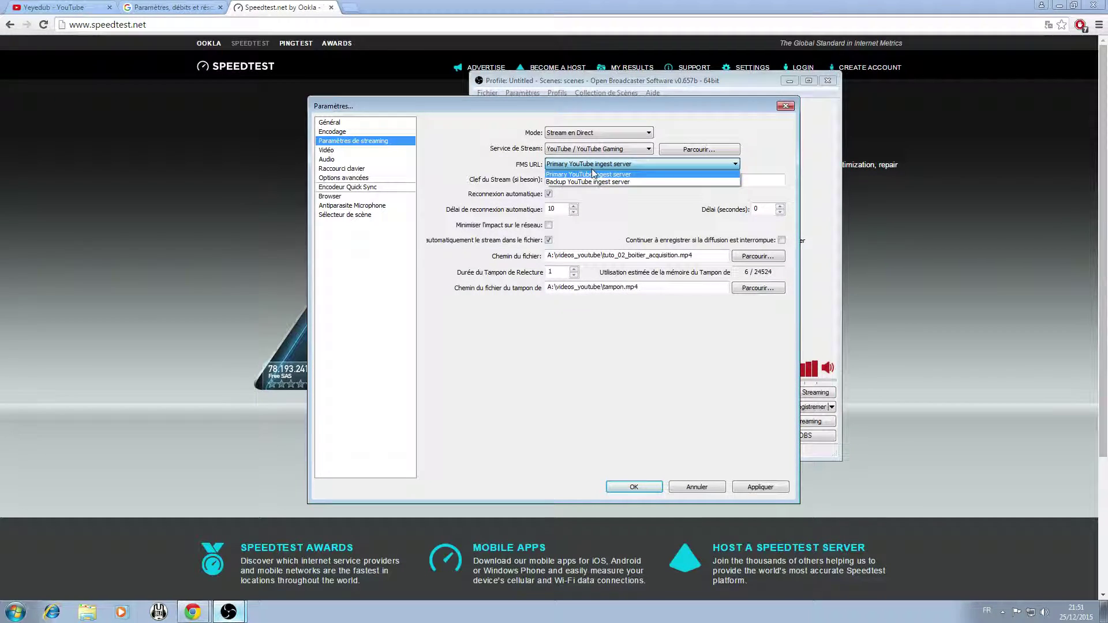
pyautogui.click(588, 182)
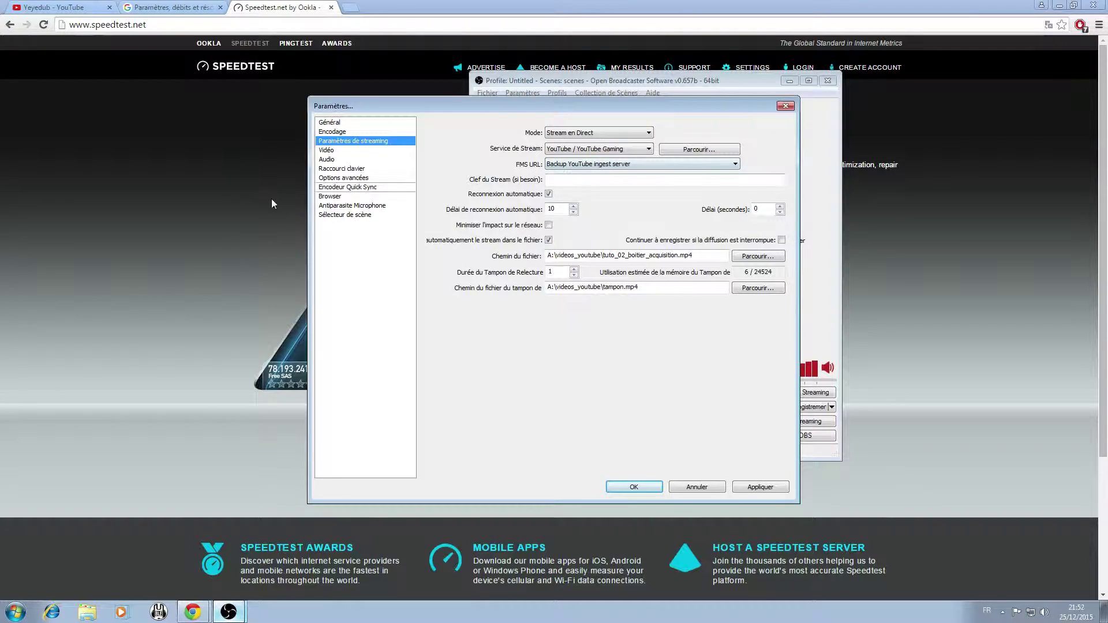
# Step: Switch to Chrome and open the encoder configuration on the channel's YouTube live streaming dashboard through Creator Studio
pyautogui.click(55, 10)
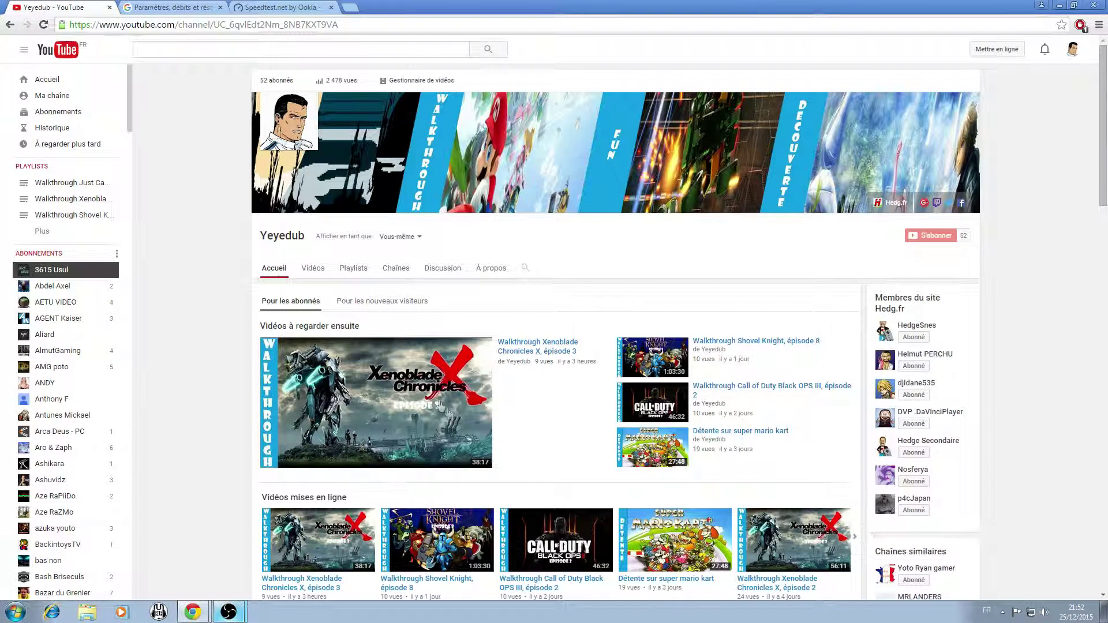
pyautogui.click(1073, 50)
pyautogui.click(1017, 119)
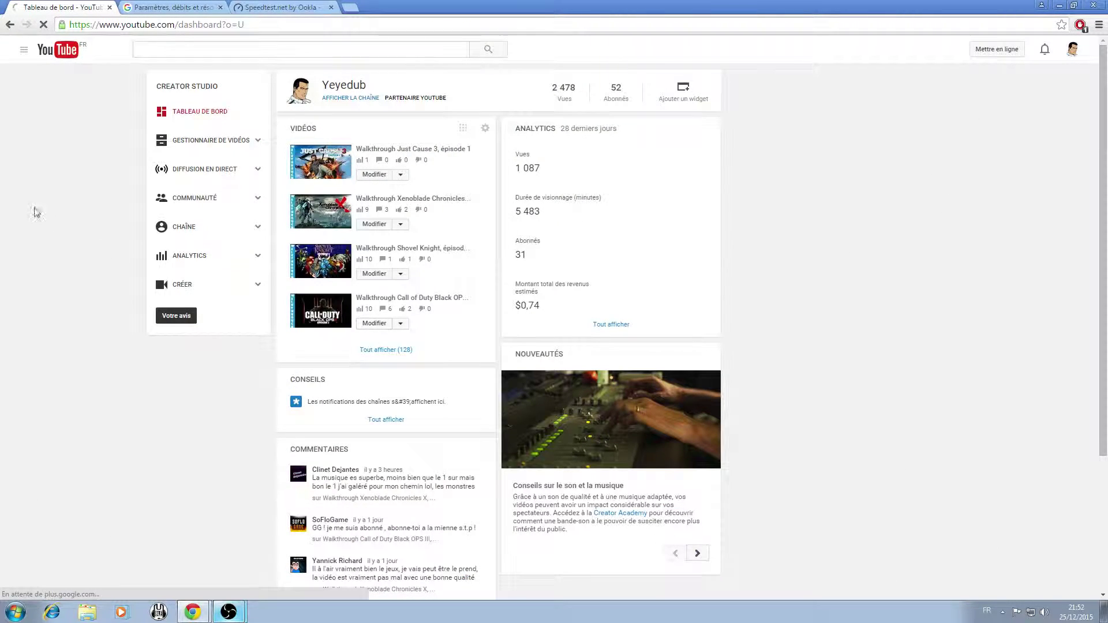
pyautogui.click(192, 181)
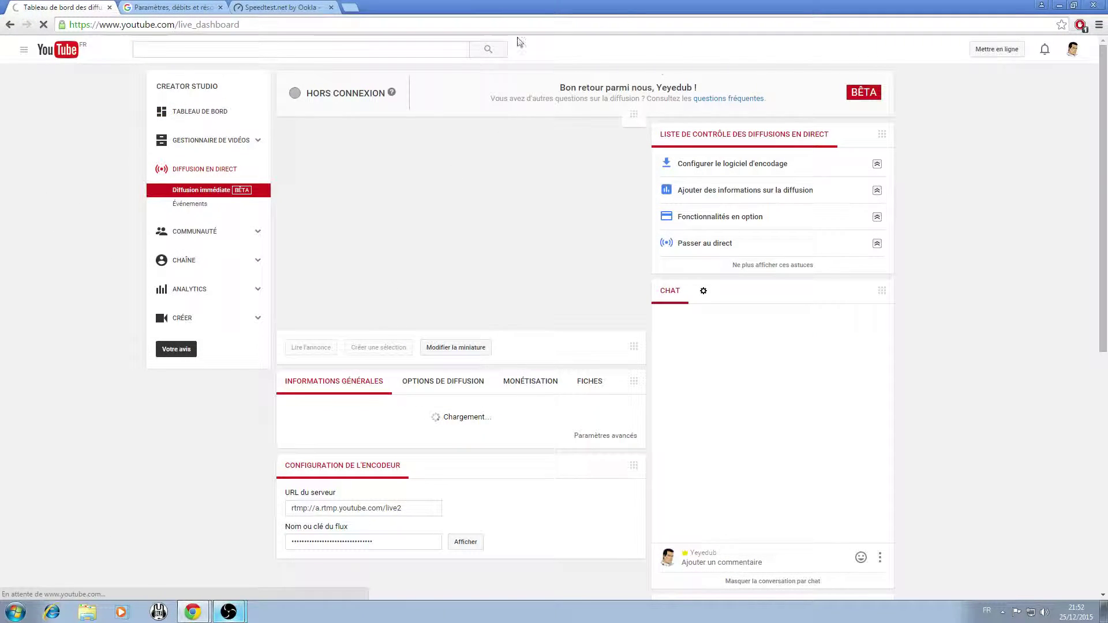
pyautogui.scroll(-1, 471, 405)
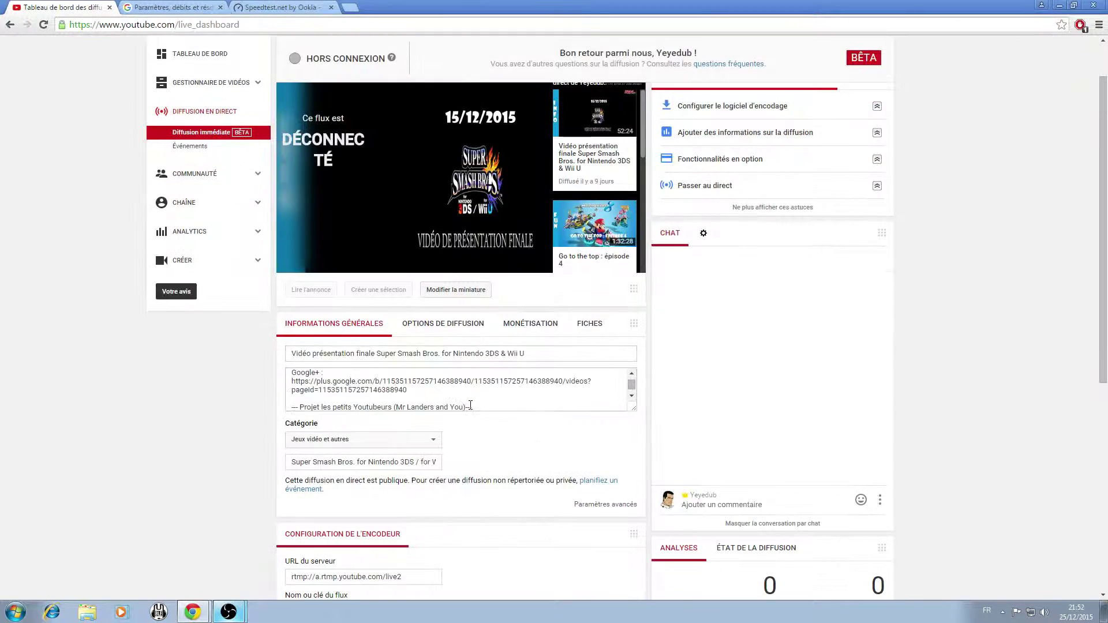
pyautogui.scroll(-6, 470, 405)
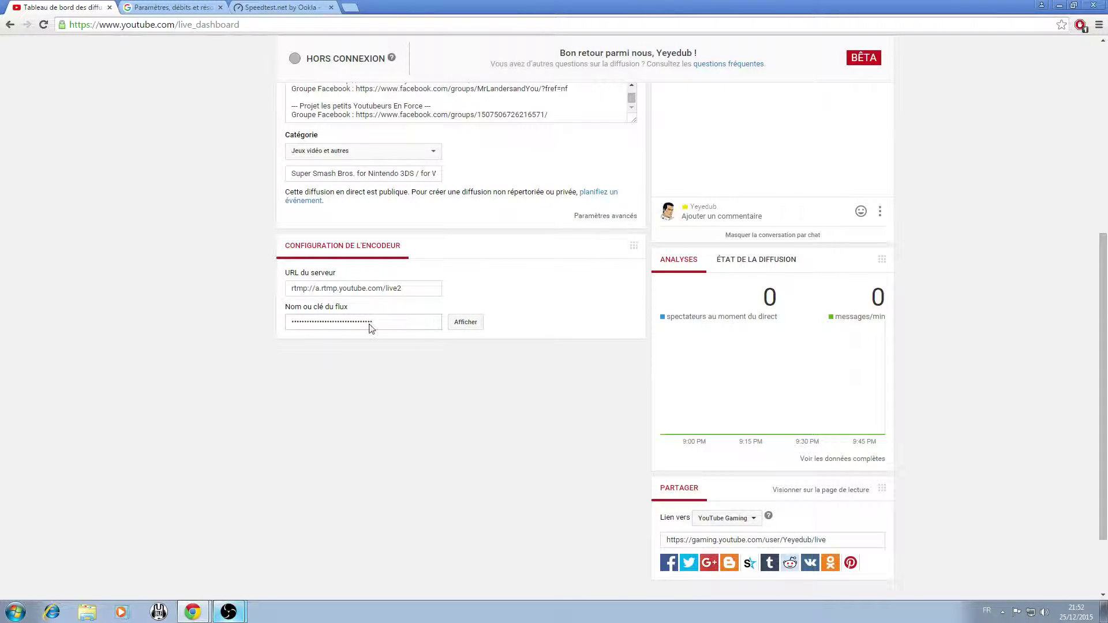
# Step: Check the stream key field in Open Broadcaster Software, then return to Chrome and copy the stream key from the YouTube live dashboard
pyautogui.moveTo(229, 612)
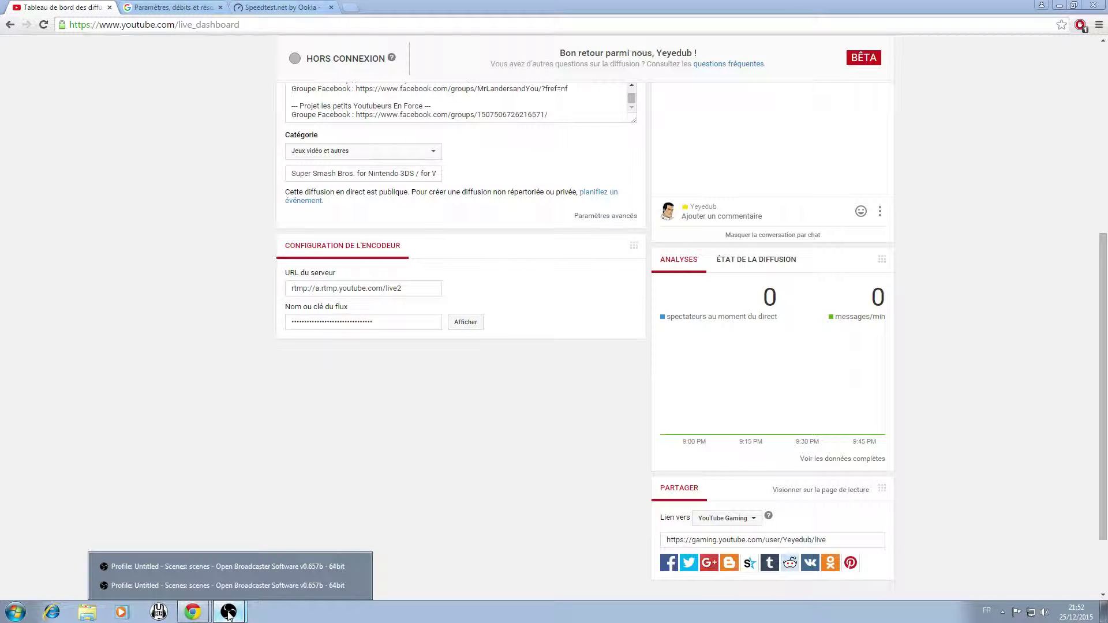
pyautogui.click(190, 589)
pyautogui.click(669, 184)
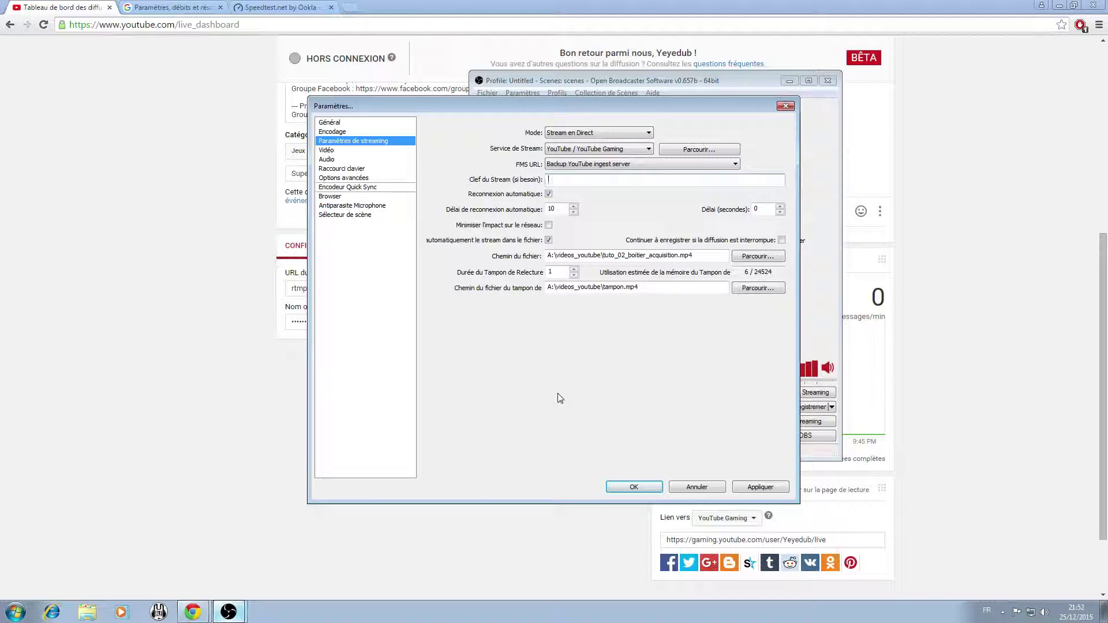
pyautogui.moveTo(195, 615)
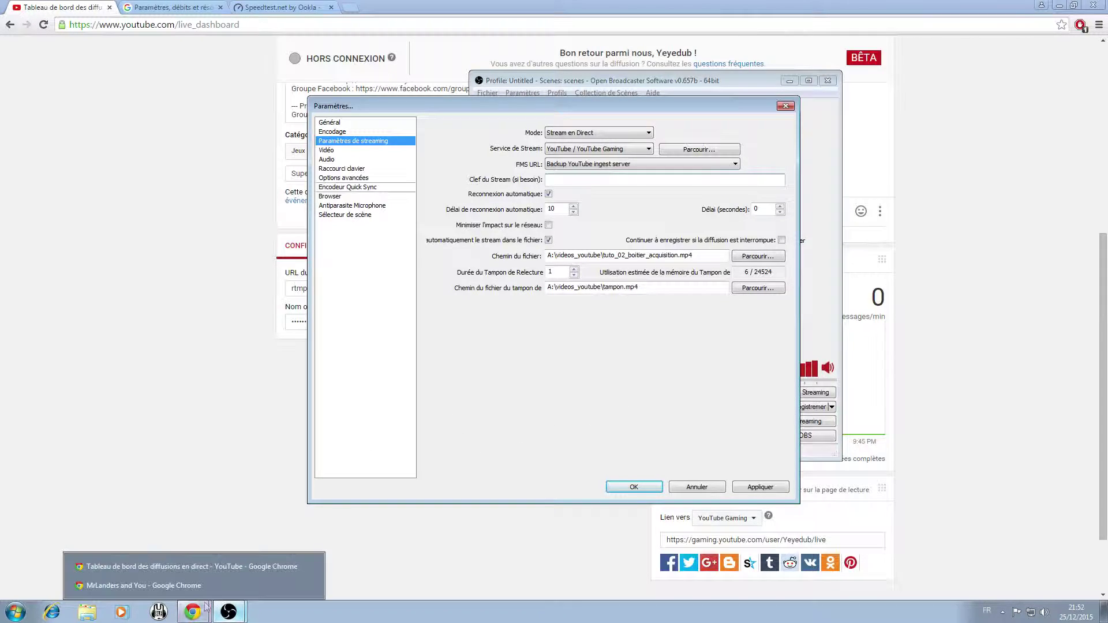
pyautogui.click(202, 567)
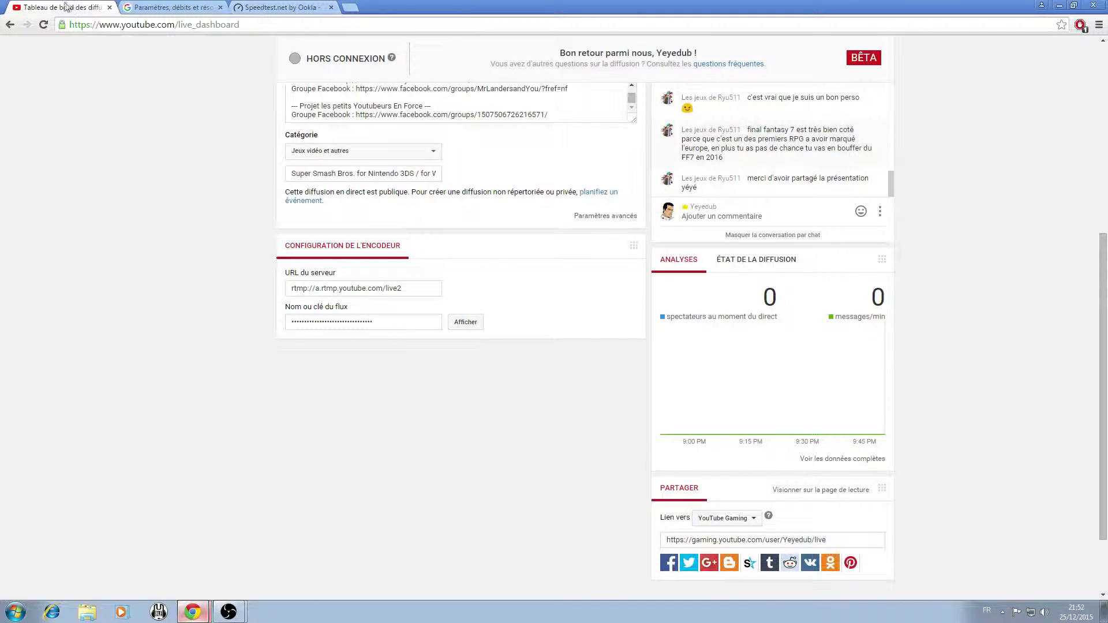
pyautogui.moveTo(66, 8); pyautogui.dragTo(1105, 35)
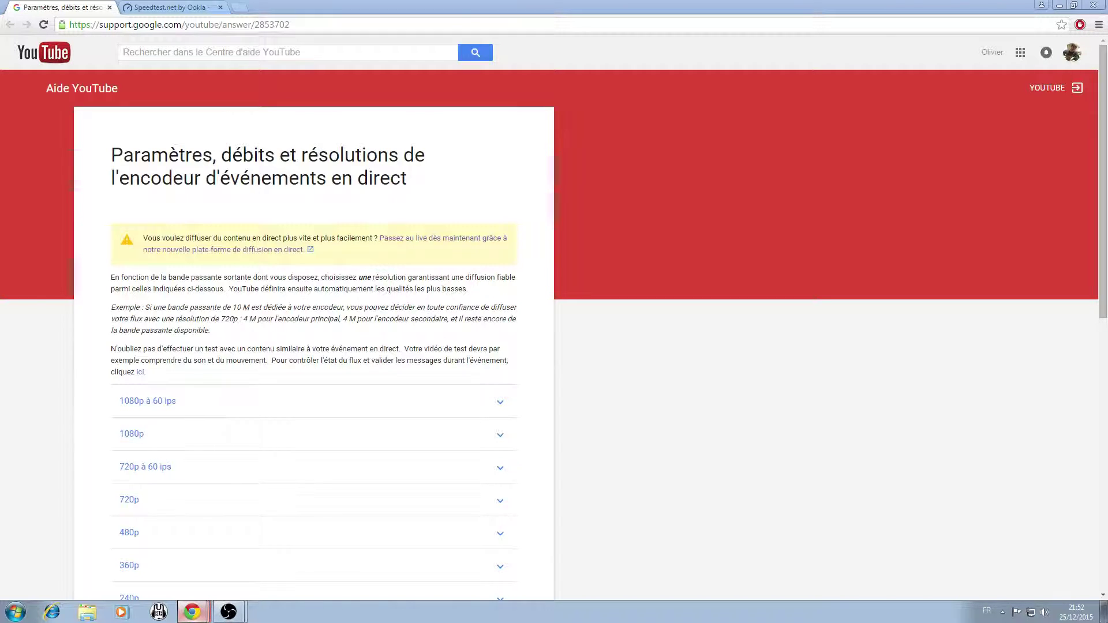
pyautogui.moveTo(1039, 41); pyautogui.dragTo(56, 13)
# Step: Switch to Open Broadcaster Software, paste the YouTube stream key into the stream key field and apply the settings
pyautogui.moveTo(194, 613)
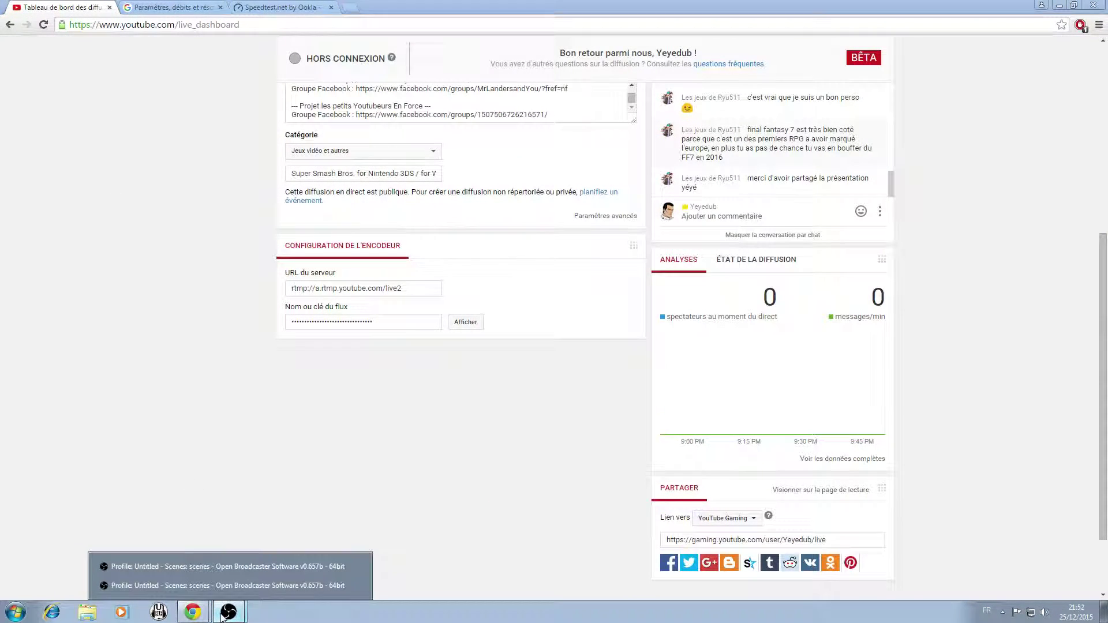
pyautogui.click(227, 593)
pyautogui.click(571, 179)
pyautogui.hotkey('ctrl', 'v')
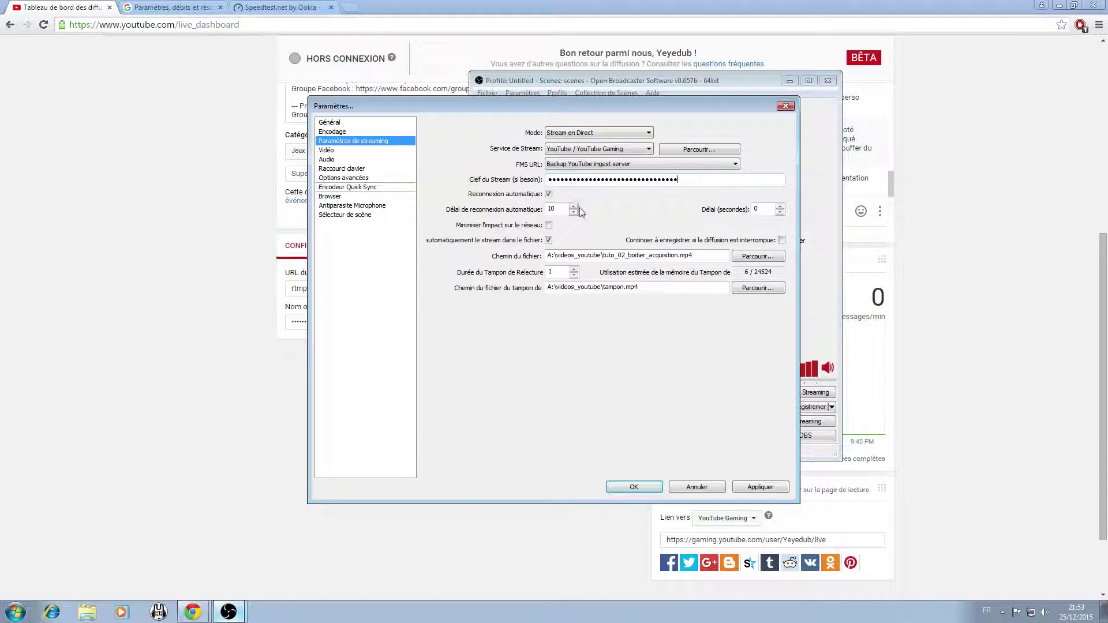
pyautogui.click(761, 487)
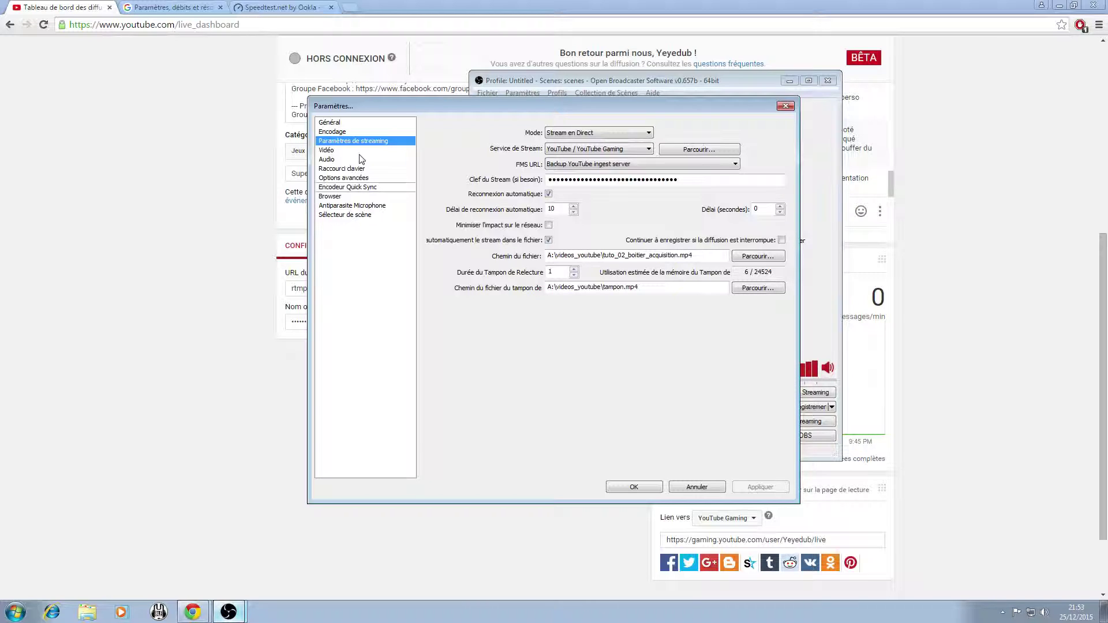
# Step: Review the video, audio and encoding settings, including the maximum video bitrate, and close the settings
pyautogui.click(333, 152)
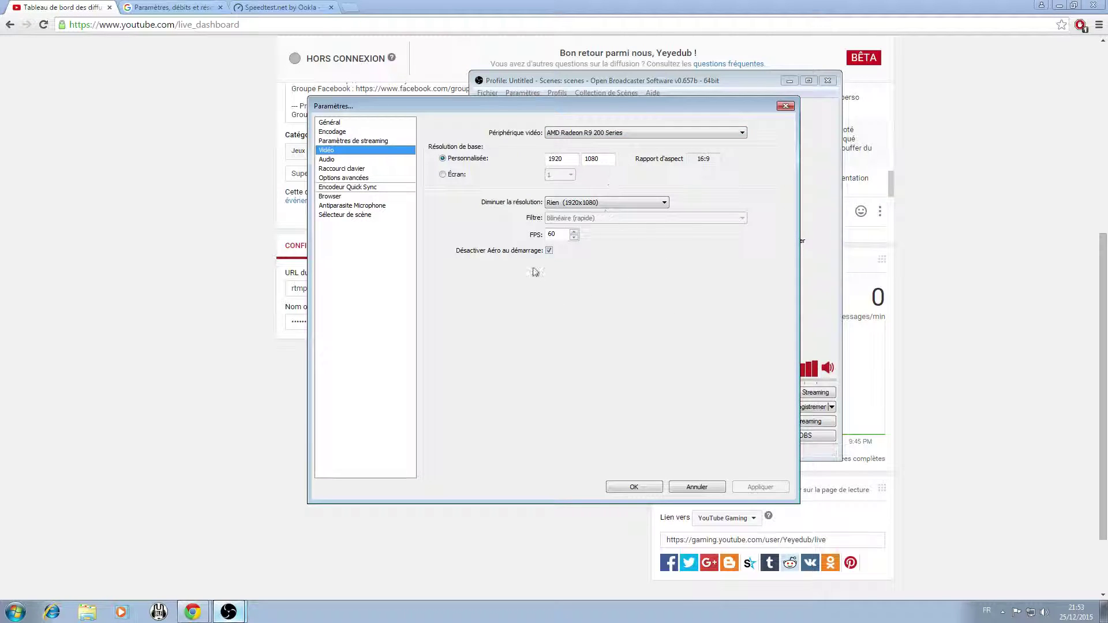
pyautogui.click(634, 486)
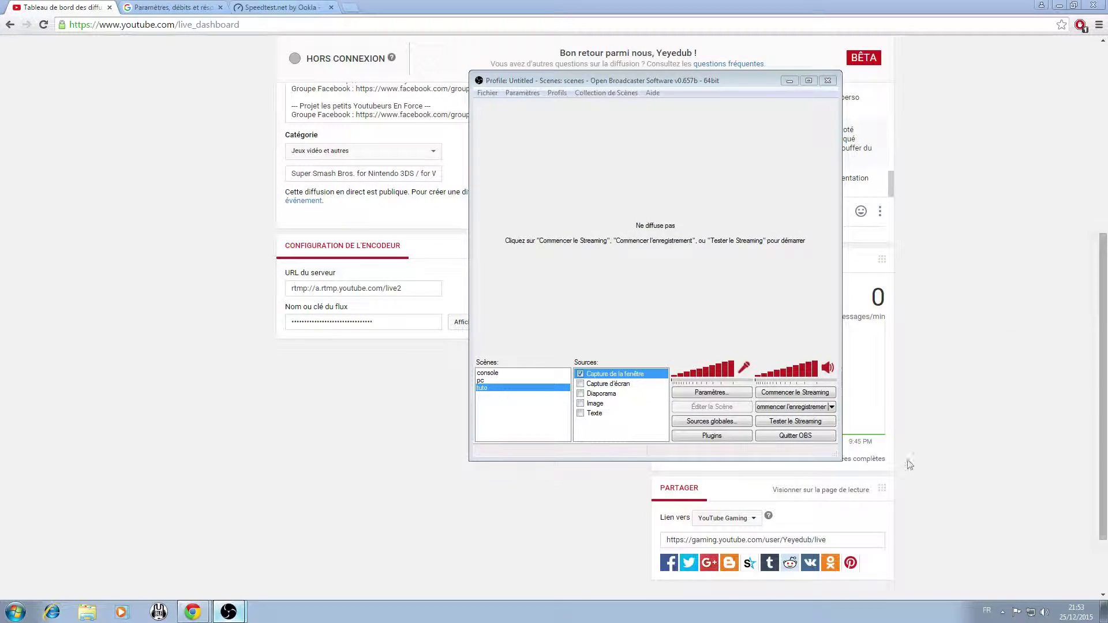
pyautogui.click(712, 392)
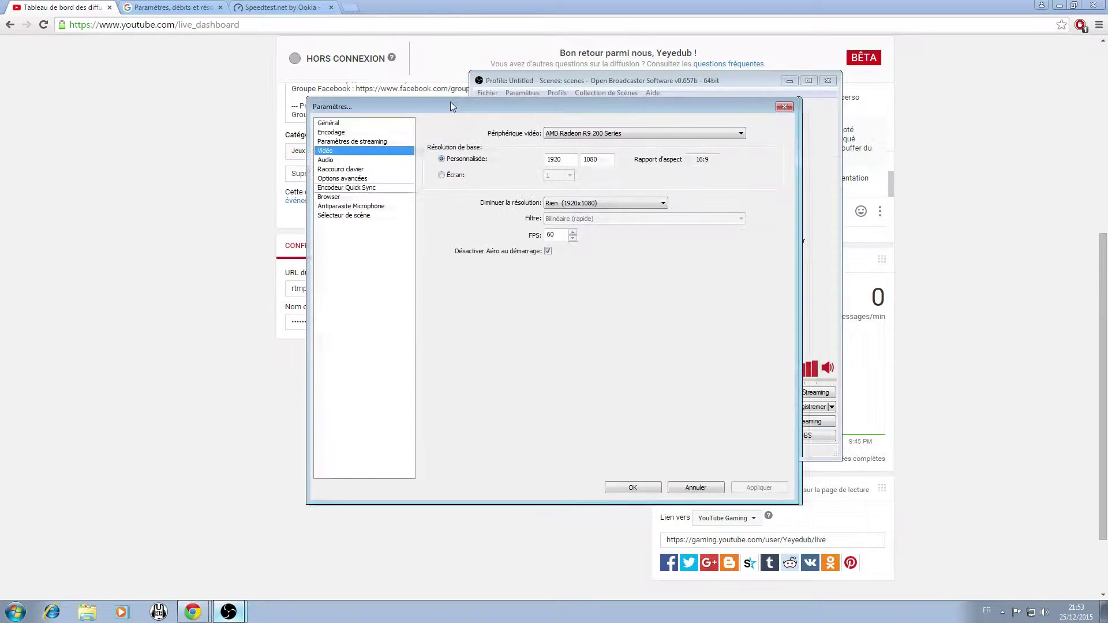
pyautogui.click(185, 163)
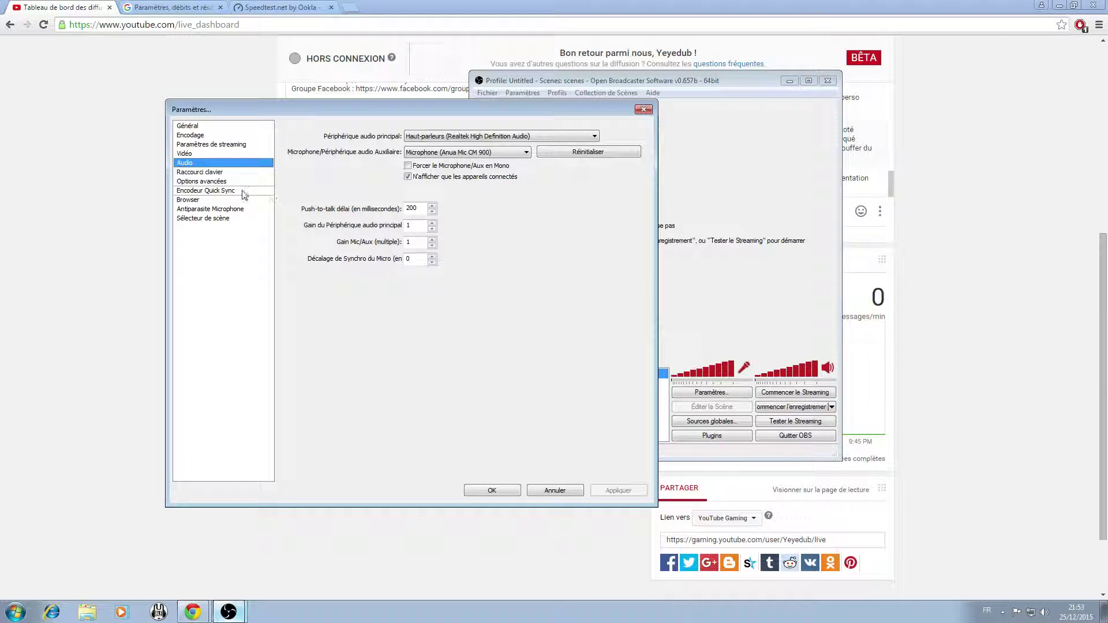
pyautogui.click(185, 154)
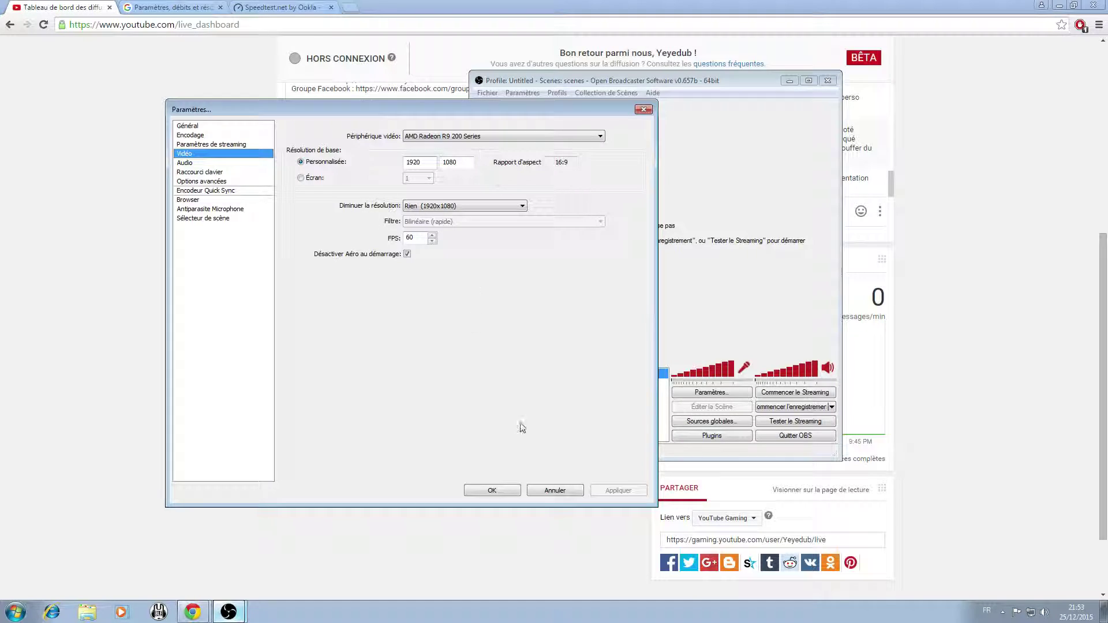
pyautogui.click(194, 136)
pyautogui.doubleClick(412, 182)
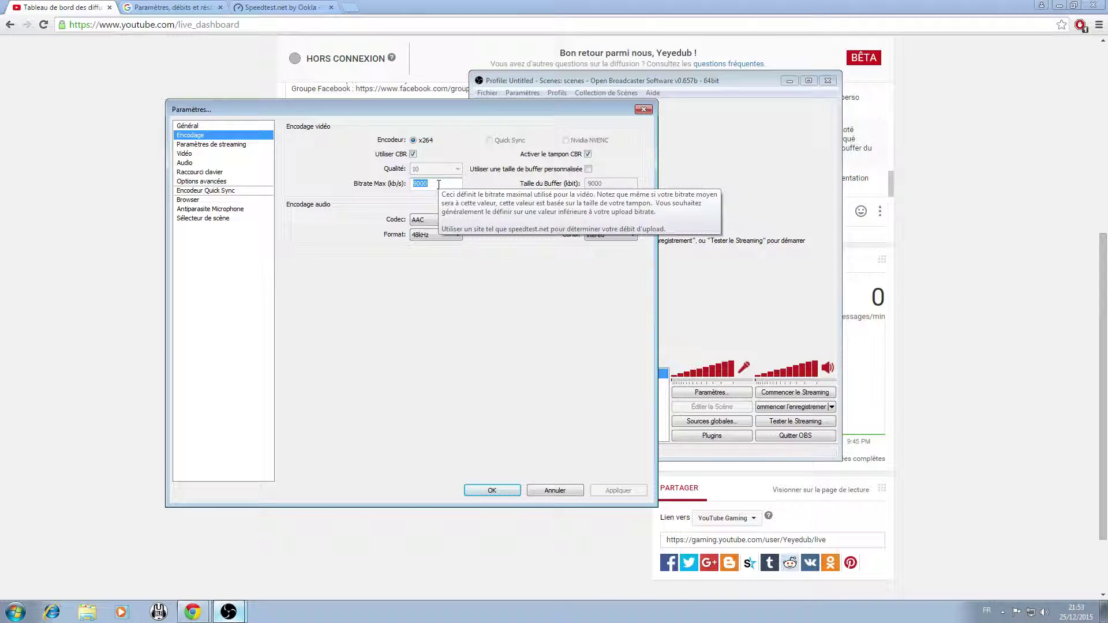
pyautogui.click(491, 491)
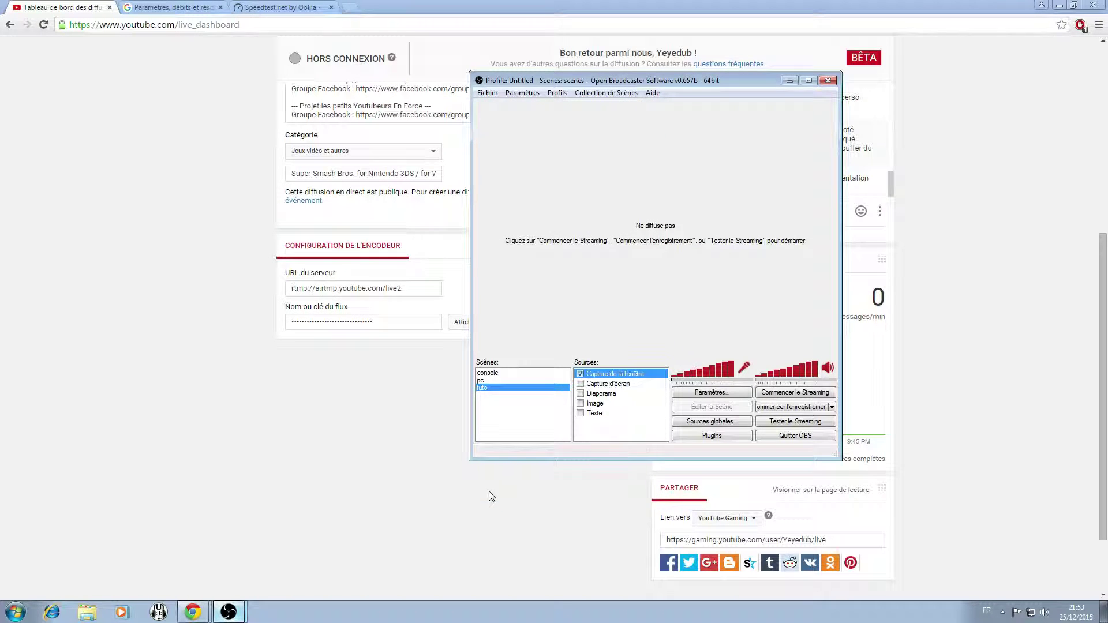
pyautogui.click(375, 407)
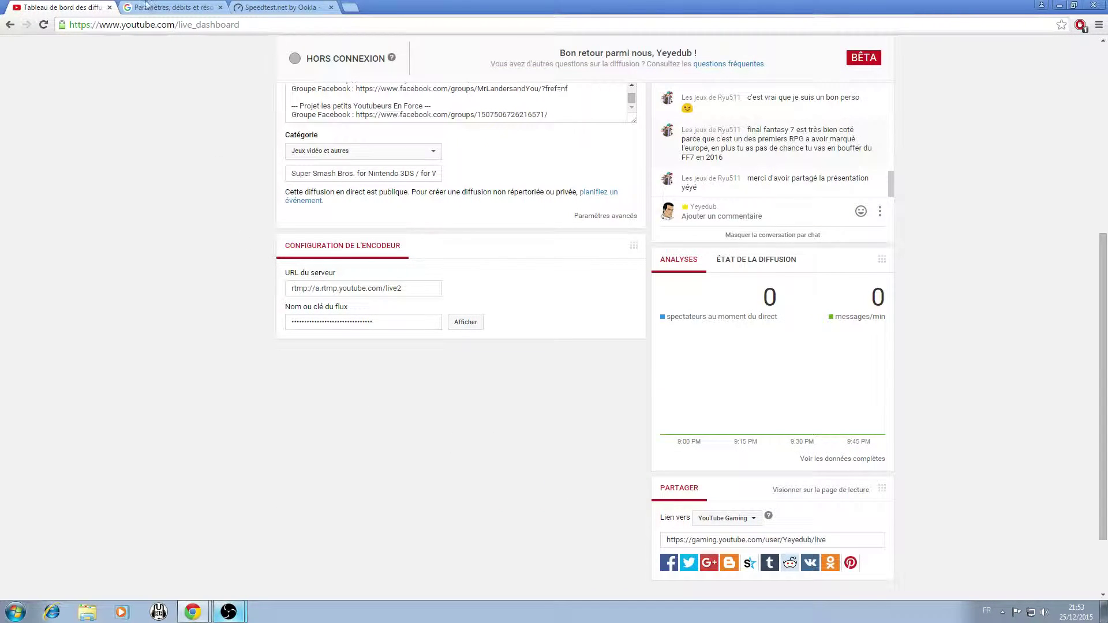
pyautogui.click(281, 7)
pyautogui.moveTo(146, 25); pyautogui.dragTo(69, 26)
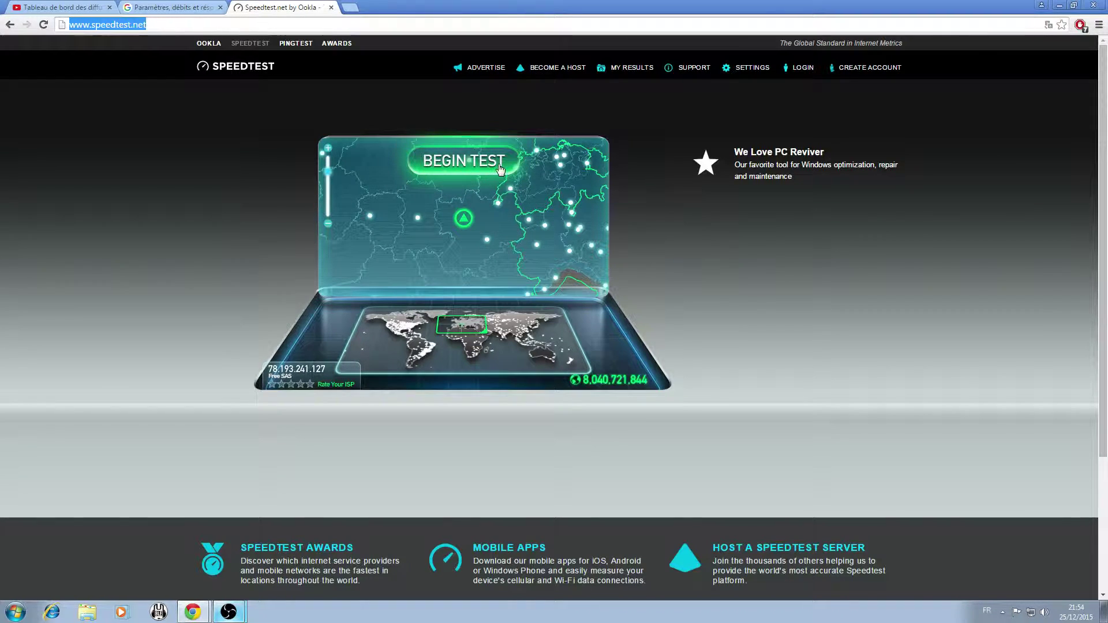
pyautogui.moveTo(464, 219)
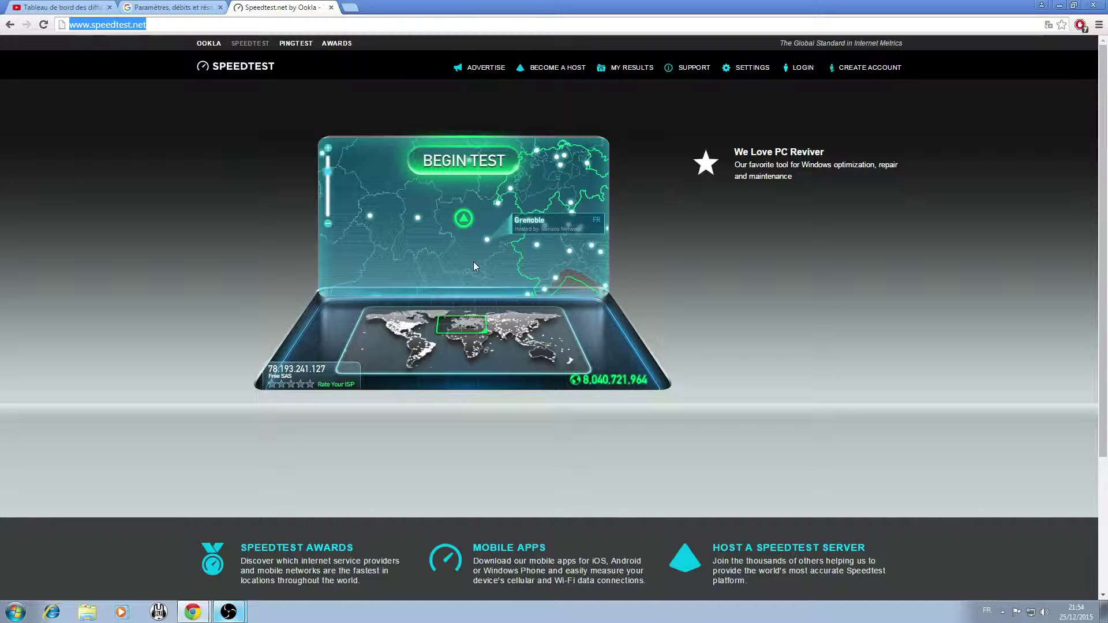
pyautogui.click(464, 161)
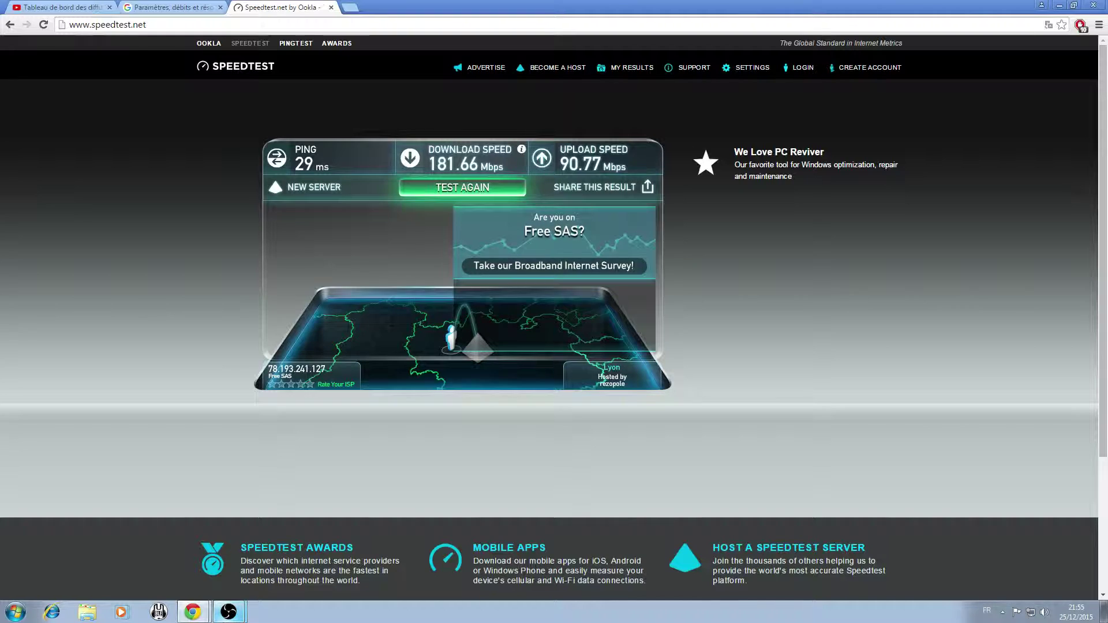
# Step: Switch to Open Broadcaster Software, reopen the encoding settings and examine the maximum video bitrate against the measured upload speed
pyautogui.moveTo(234, 605)
pyautogui.click(355, 584)
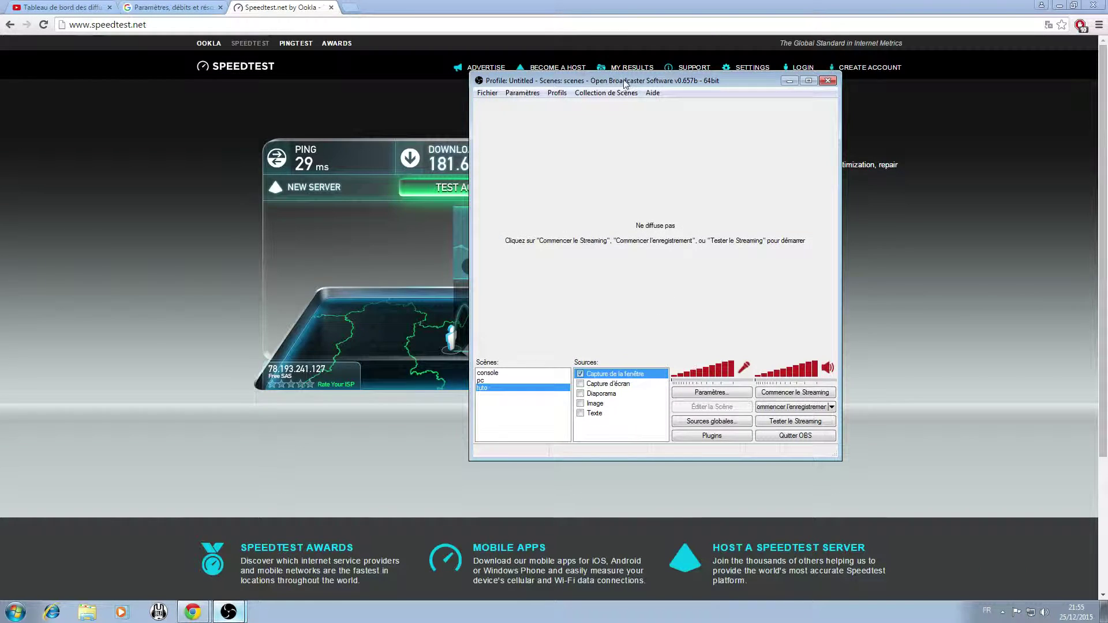
pyautogui.click(523, 93)
pyautogui.click(525, 106)
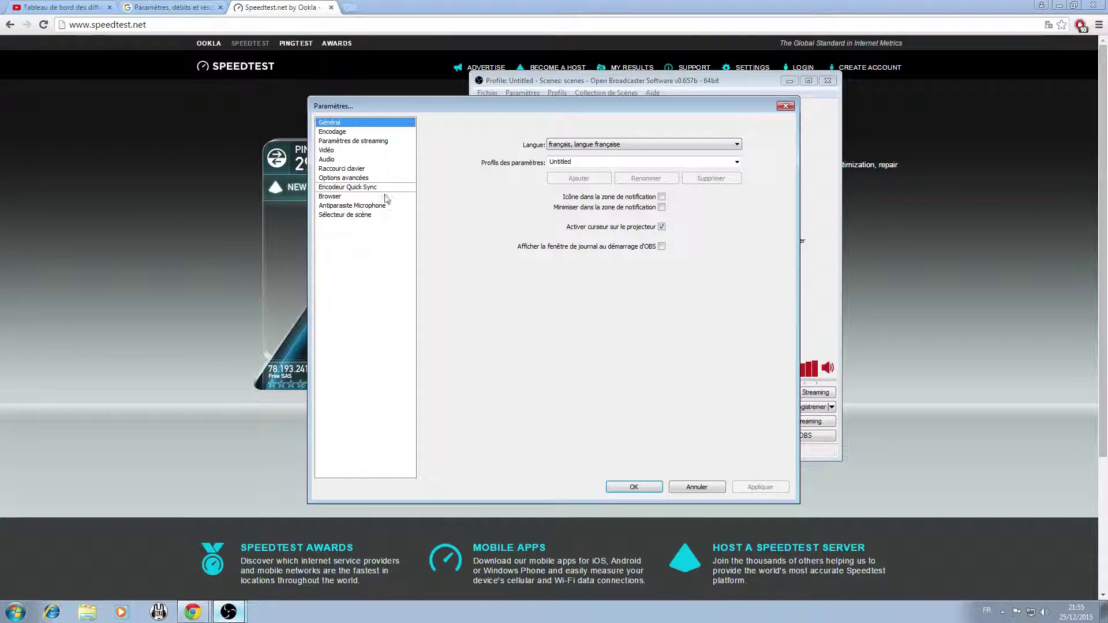
pyautogui.click(355, 132)
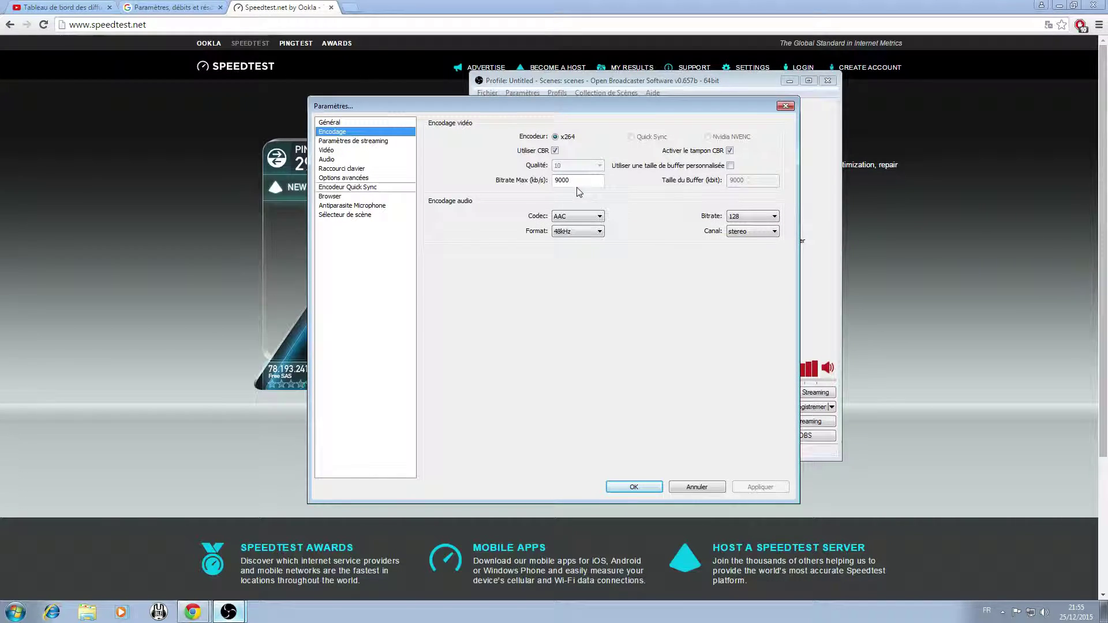
pyautogui.moveTo(560, 183)
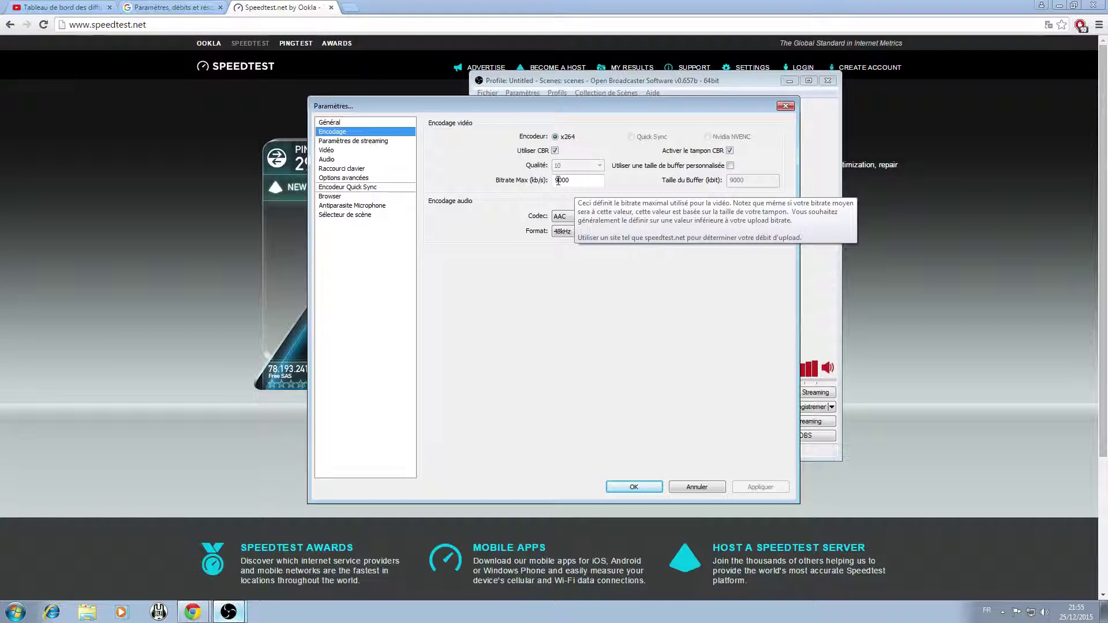
pyautogui.moveTo(557, 180); pyautogui.dragTo(570, 180)
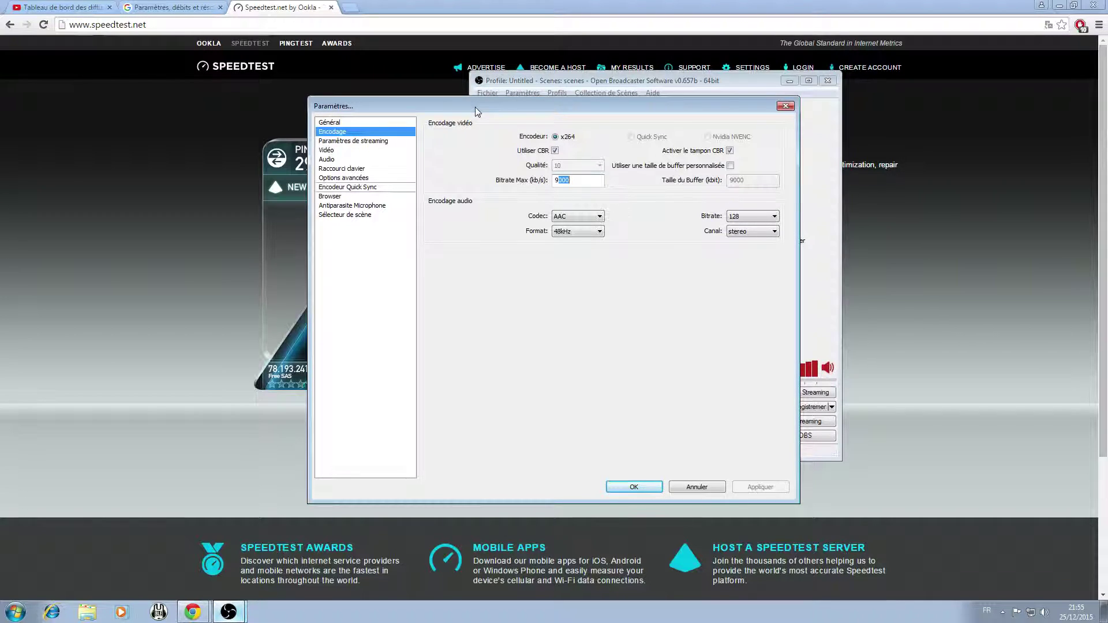
# Step: Move the settings window aside, close it and examine the upload speed on the speed test page in Chrome
pyautogui.moveTo(478, 112); pyautogui.dragTo(833, 114)
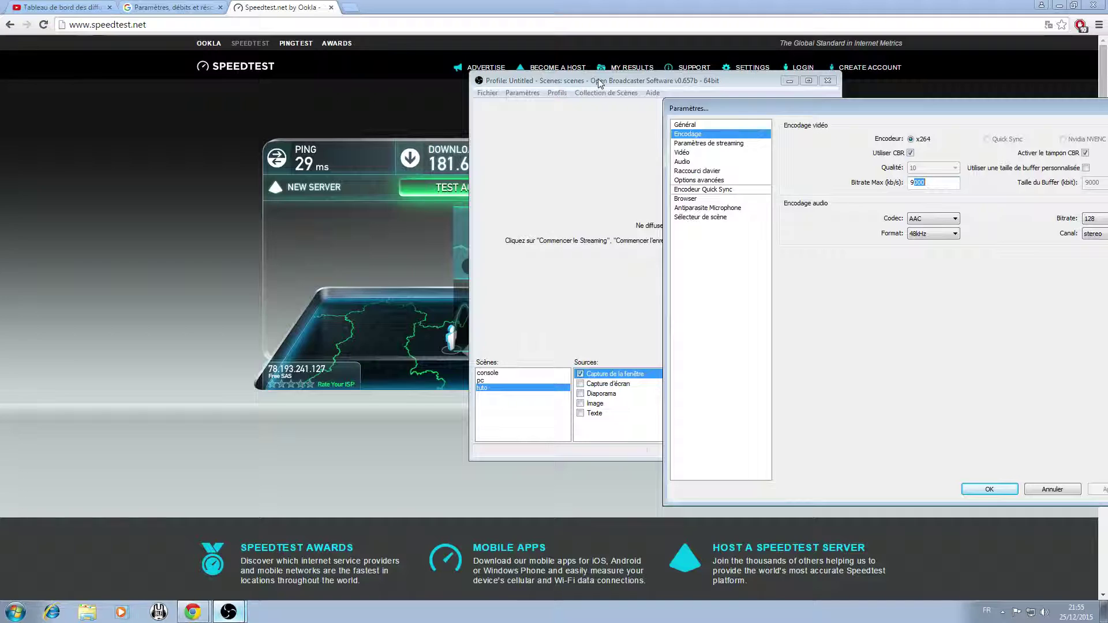
pyautogui.moveTo(844, 110); pyautogui.dragTo(583, 114)
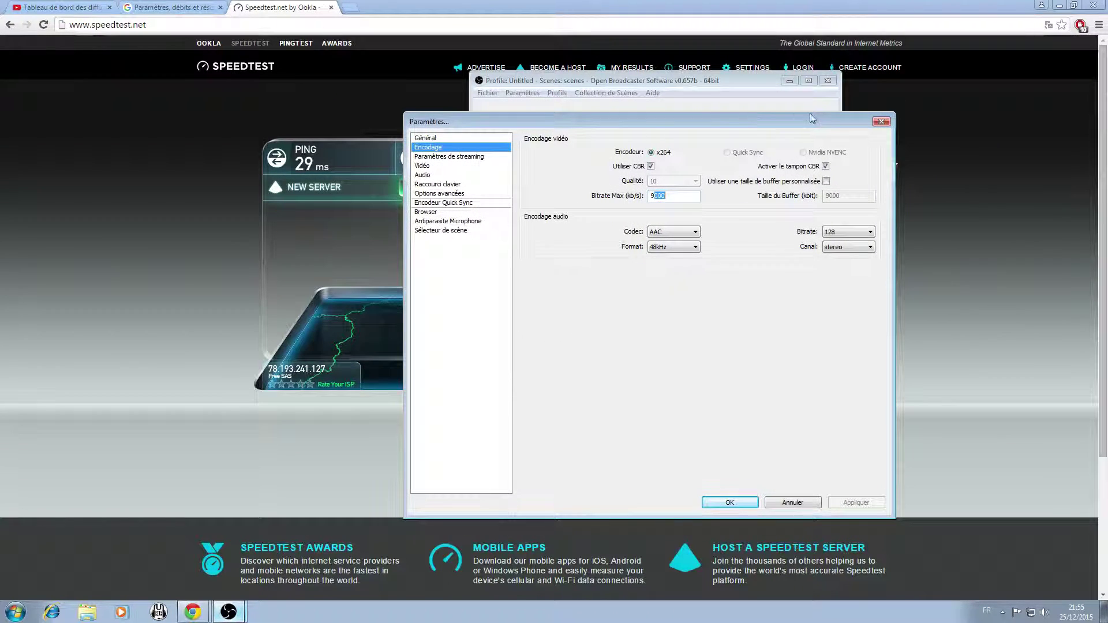
pyautogui.click(879, 113)
pyautogui.click(883, 251)
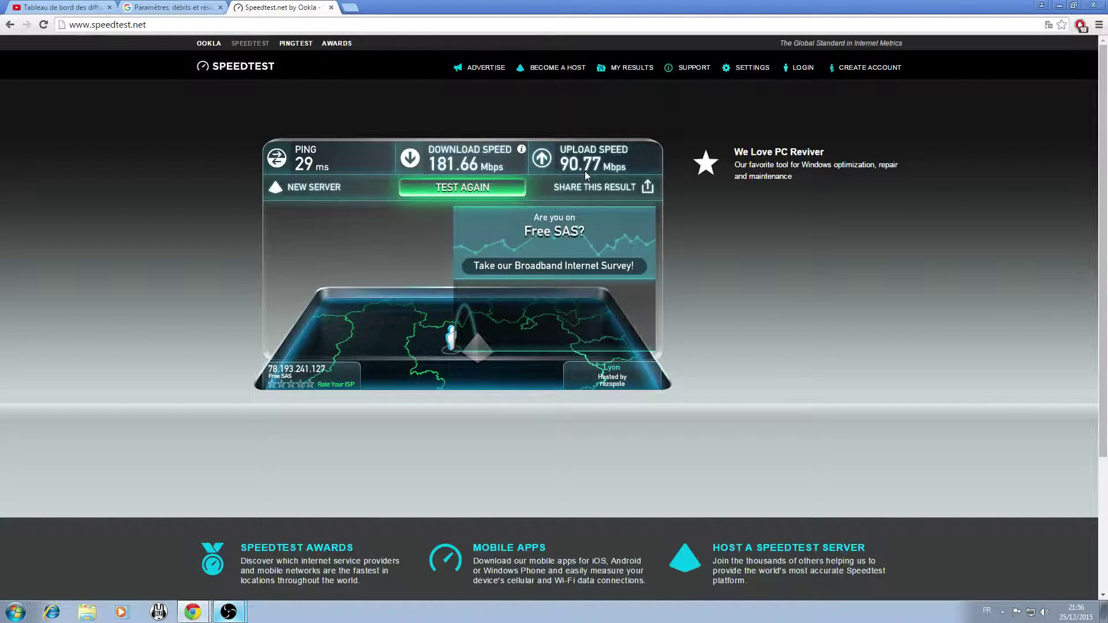
# Step: Switch to Open Broadcaster Software, reopen the encoding settings and examine the maximum video bitrate value
pyautogui.moveTo(195, 608)
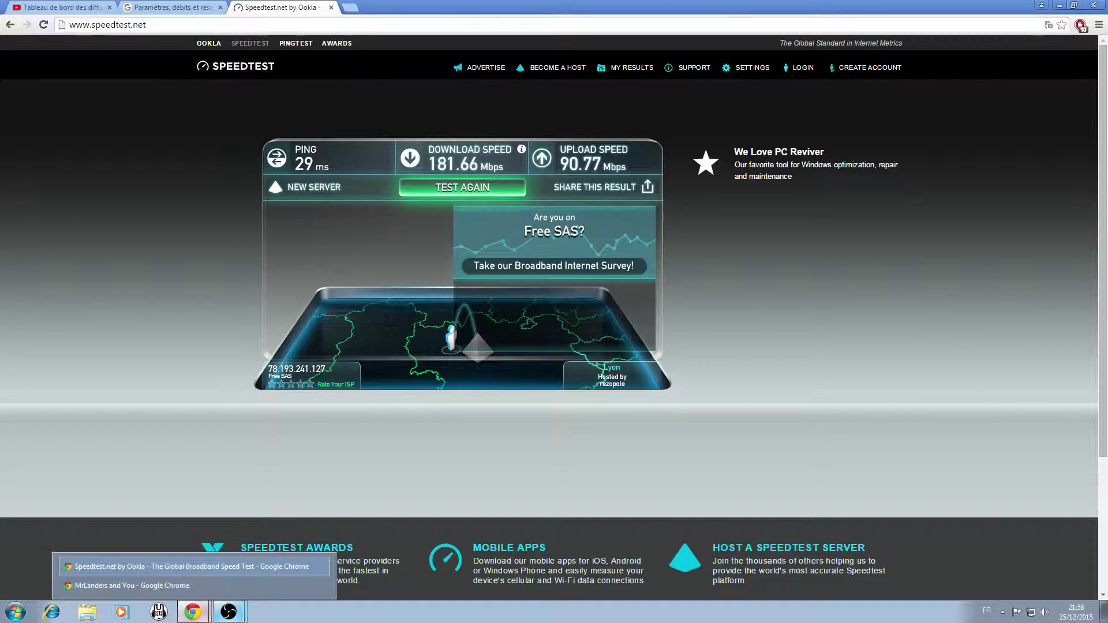
pyautogui.moveTo(234, 615)
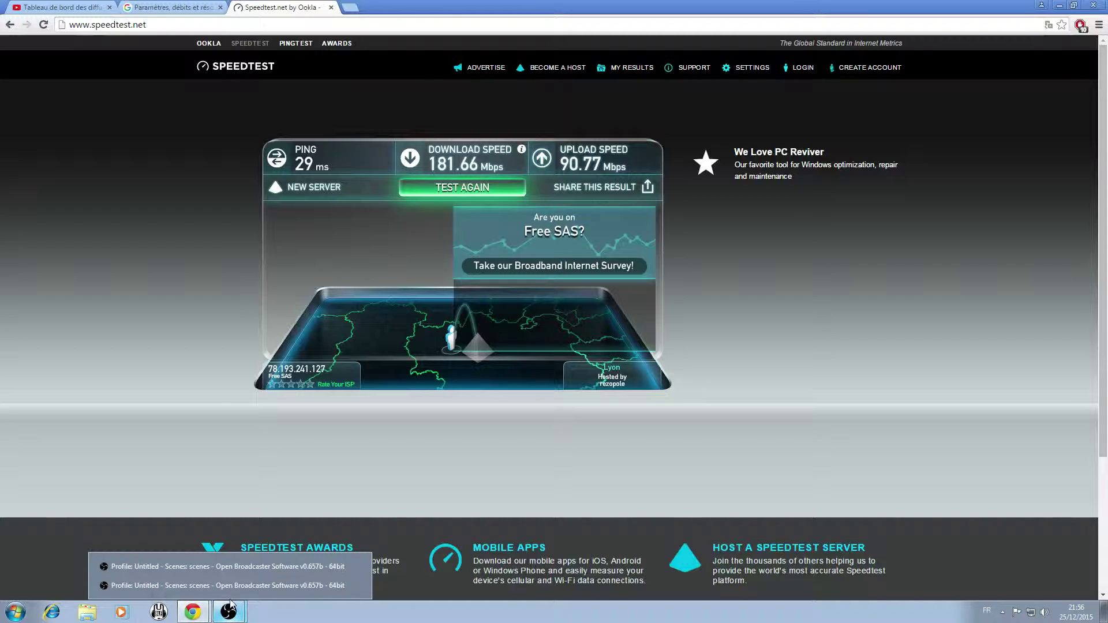
pyautogui.click(228, 585)
pyautogui.click(522, 93)
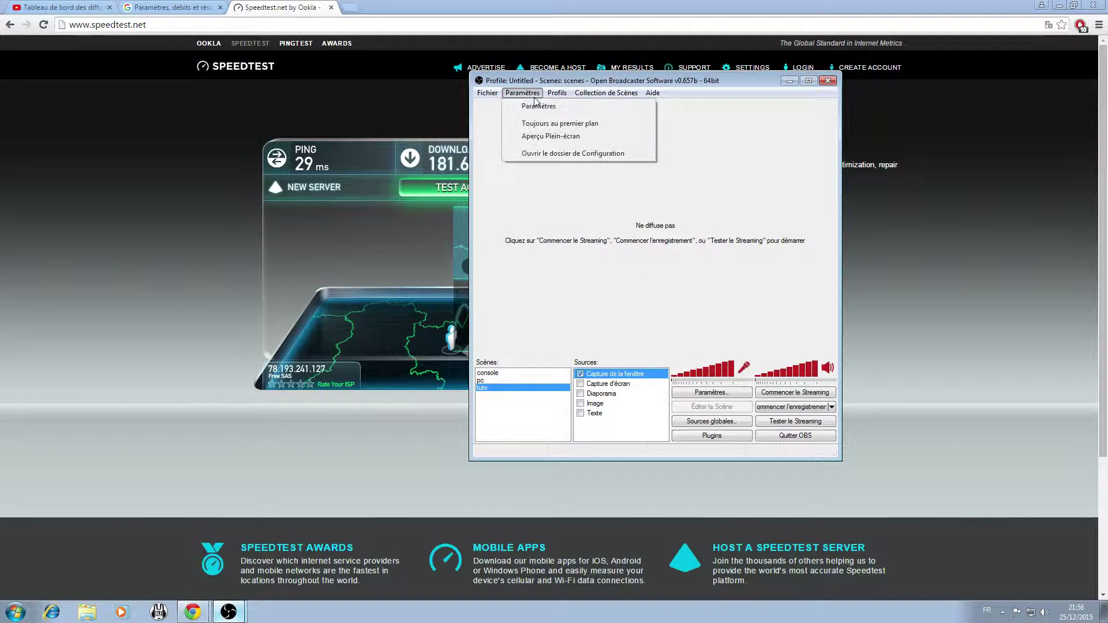
pyautogui.click(539, 105)
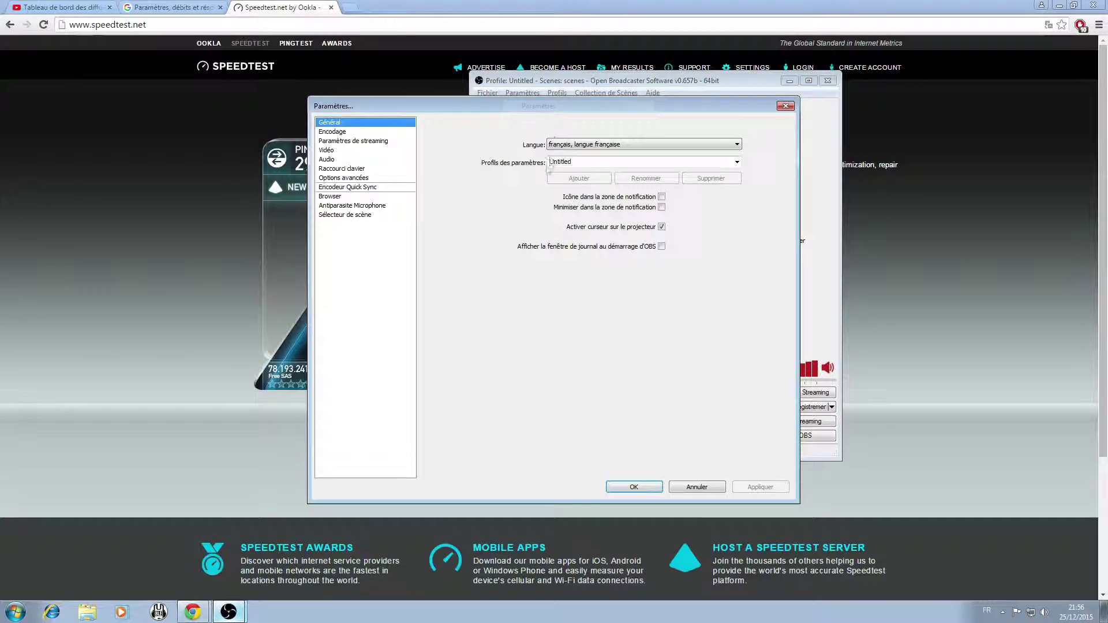
pyautogui.click(344, 133)
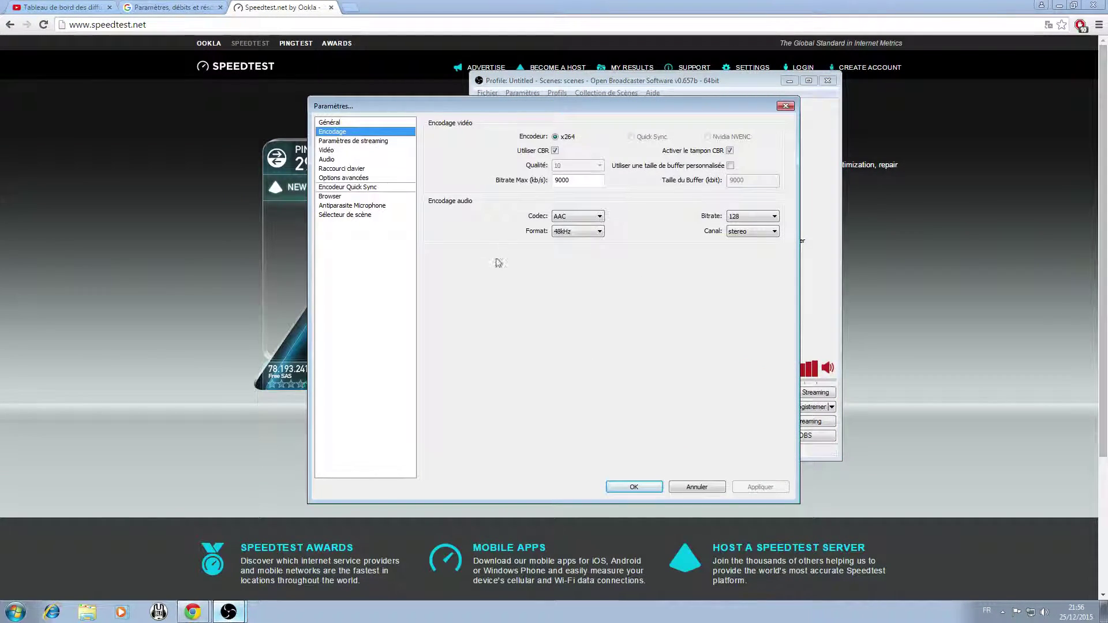
pyautogui.doubleClick(576, 184)
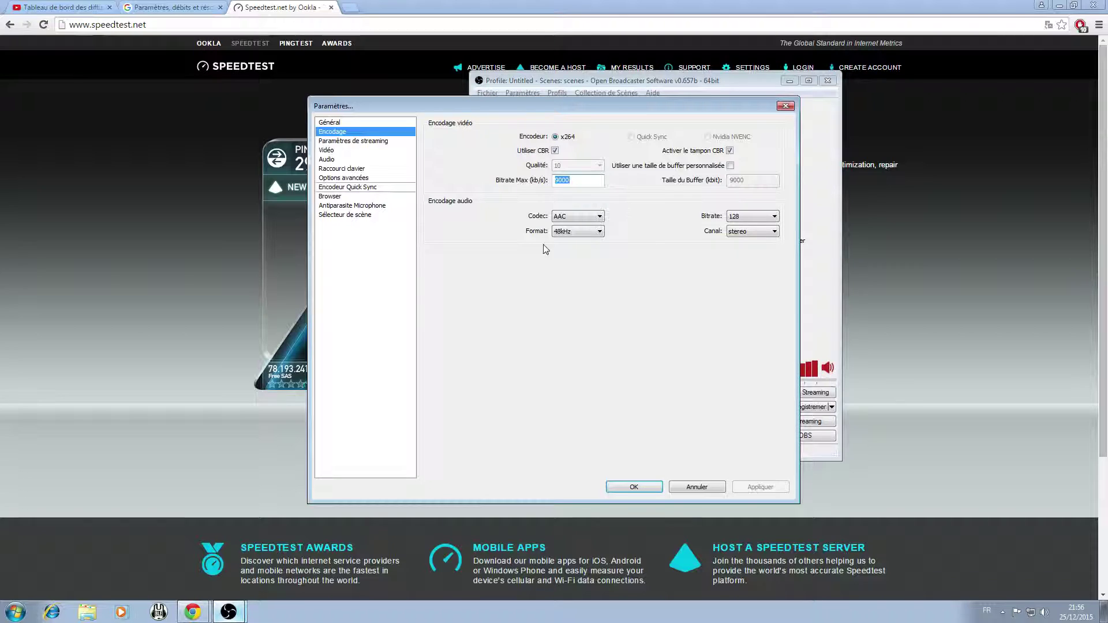
pyautogui.doubleClick(572, 182)
pyautogui.click(555, 181)
pyautogui.moveTo(555, 181); pyautogui.dragTo(567, 179)
# Step: Check the video resolution and frame rate and the streaming settings, and return to the encoding settings
pyautogui.click(326, 151)
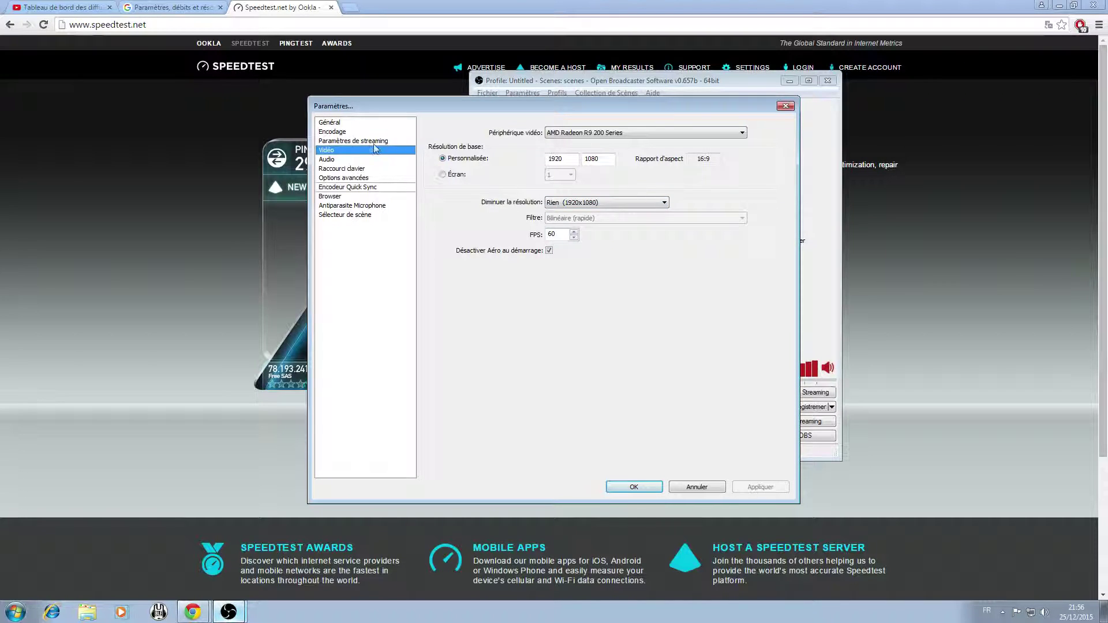
pyautogui.click(351, 141)
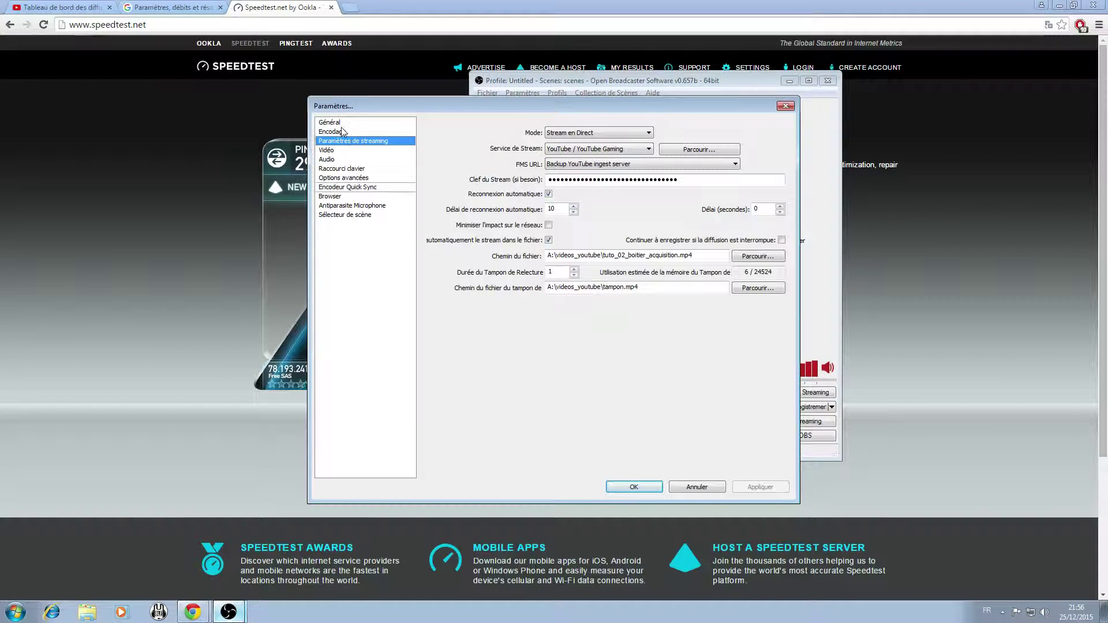
pyautogui.click(343, 133)
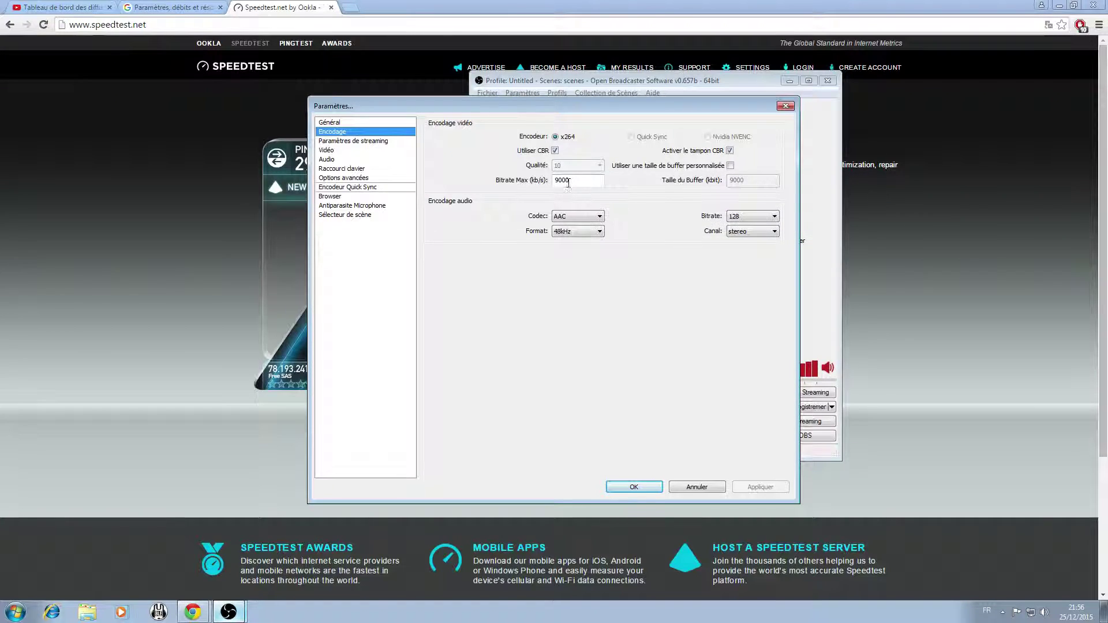
# Step: Switch to Chrome and open YouTube's recommended encoding settings page through the encoding guide linked on the live dashboard
pyautogui.click(178, 103)
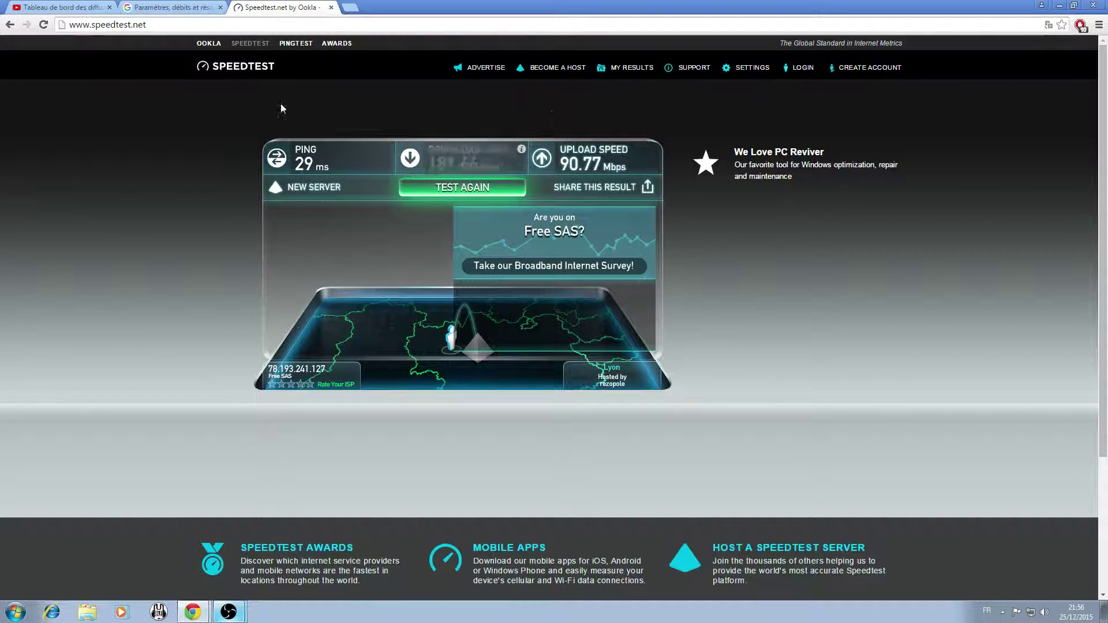
pyautogui.click(76, 11)
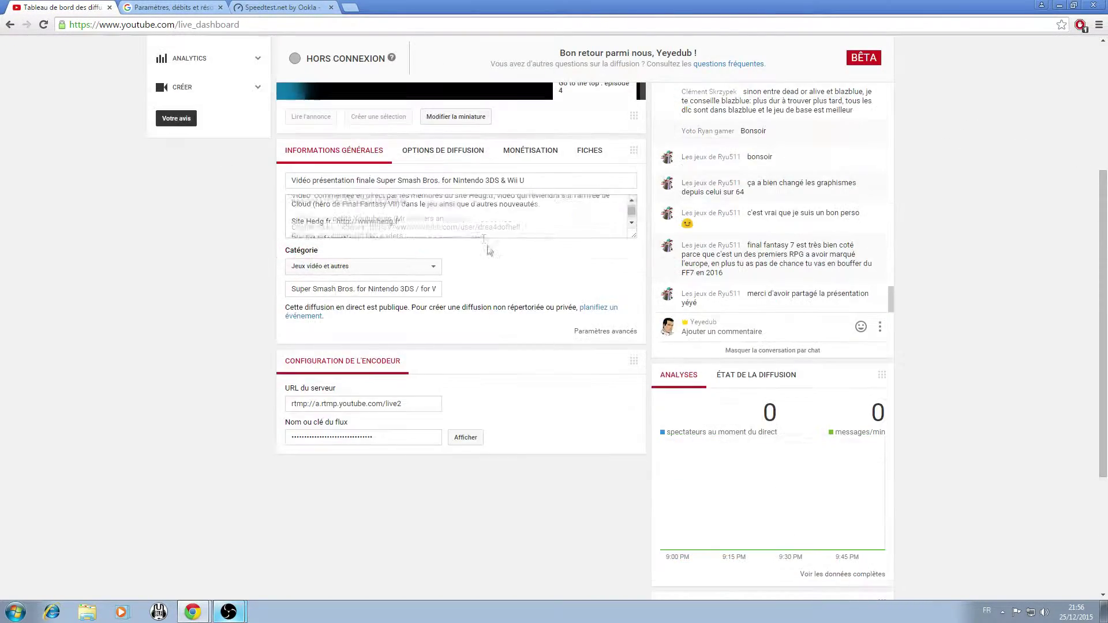
pyautogui.click(751, 166)
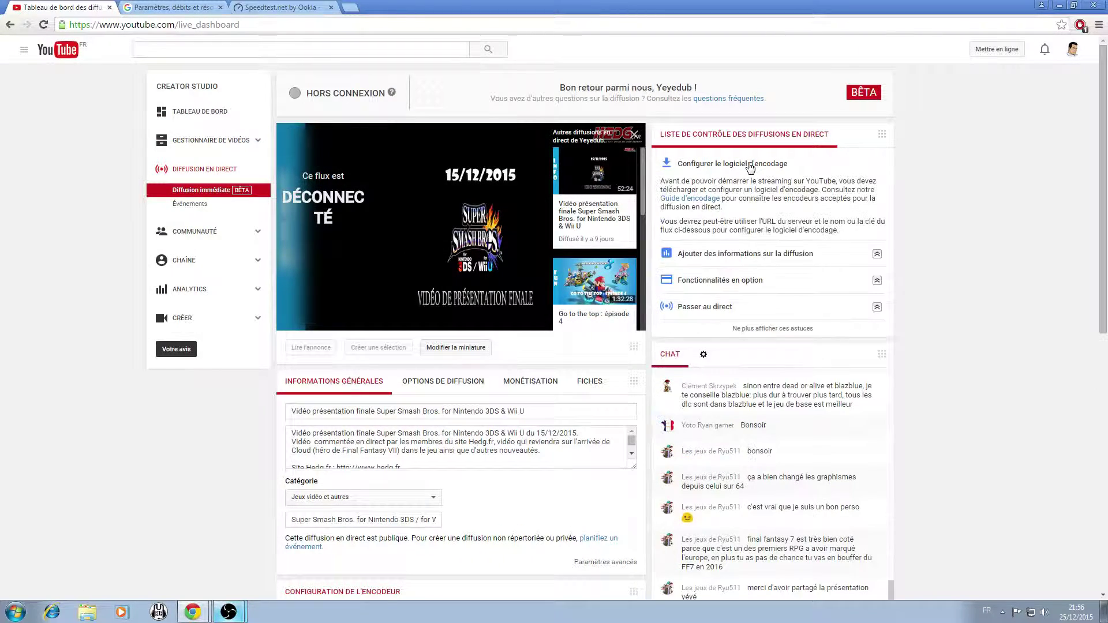
pyautogui.click(712, 199)
pyautogui.scroll(-7, 326, 176)
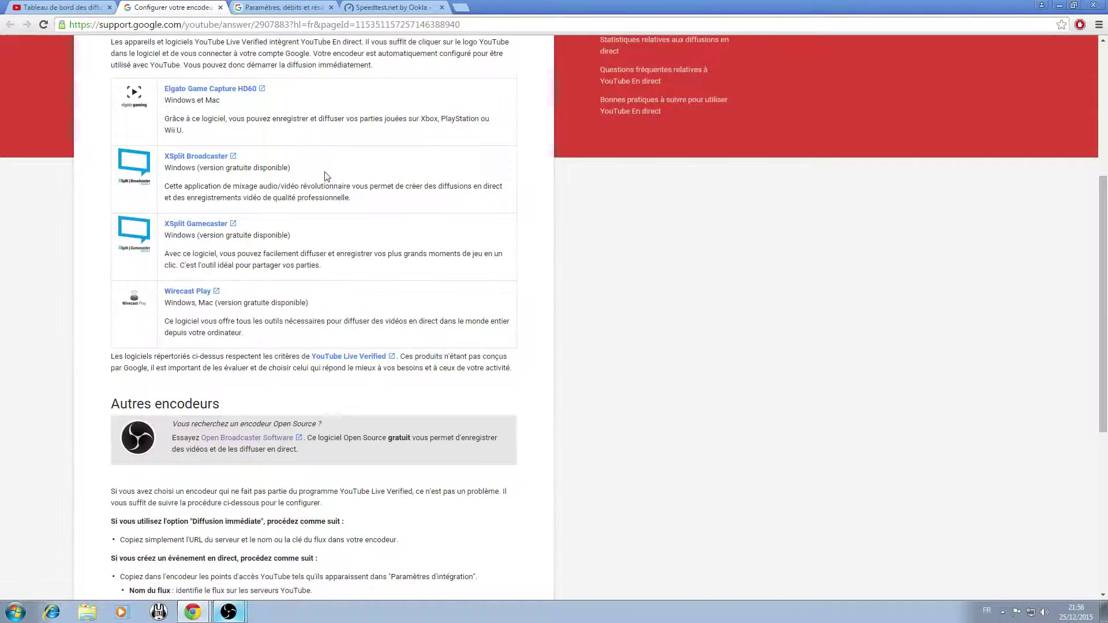
pyautogui.scroll(-2, 285, 283)
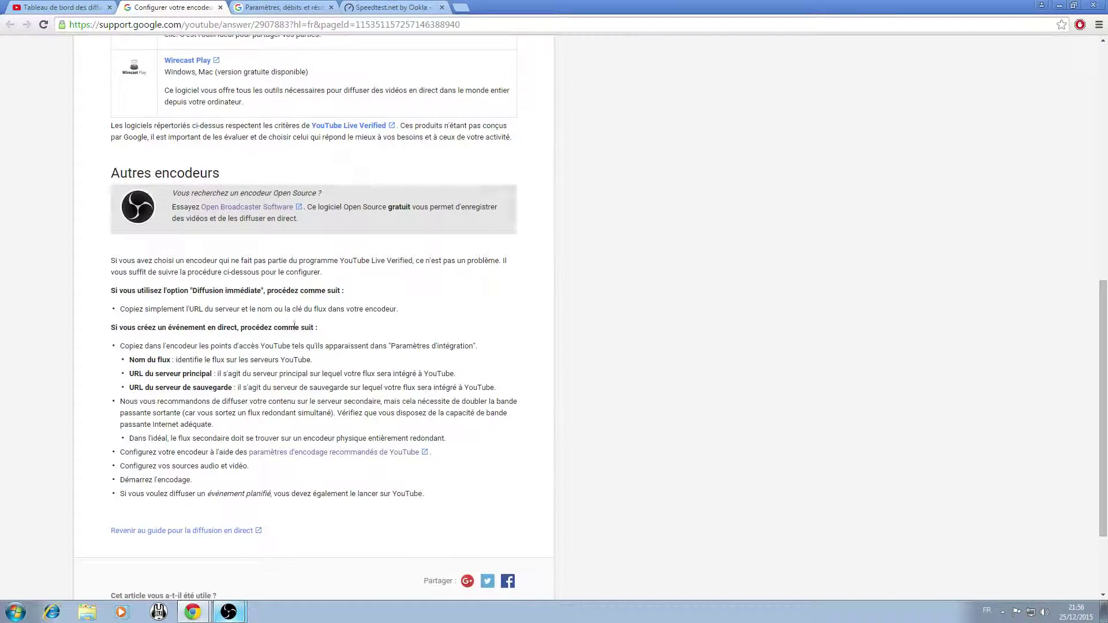
pyautogui.click(308, 454)
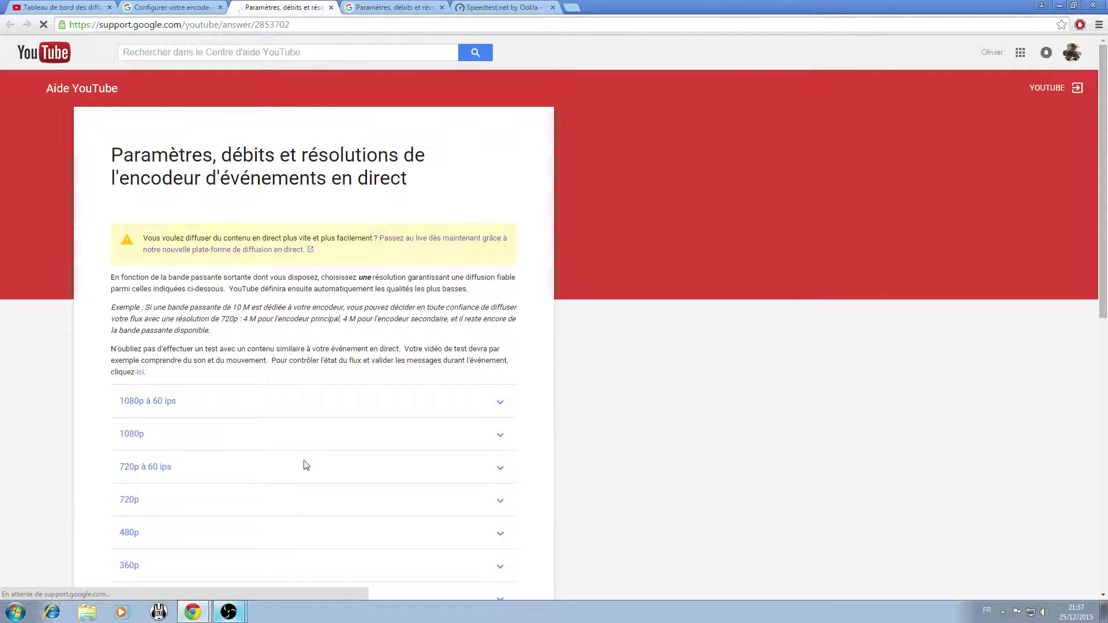
# Step: Expand the 1080p à 60 ips section and examine its resolution and its maximum, recommended and minimum video bitrates
pyautogui.scroll(-3, 265, 394)
pyautogui.click(272, 234)
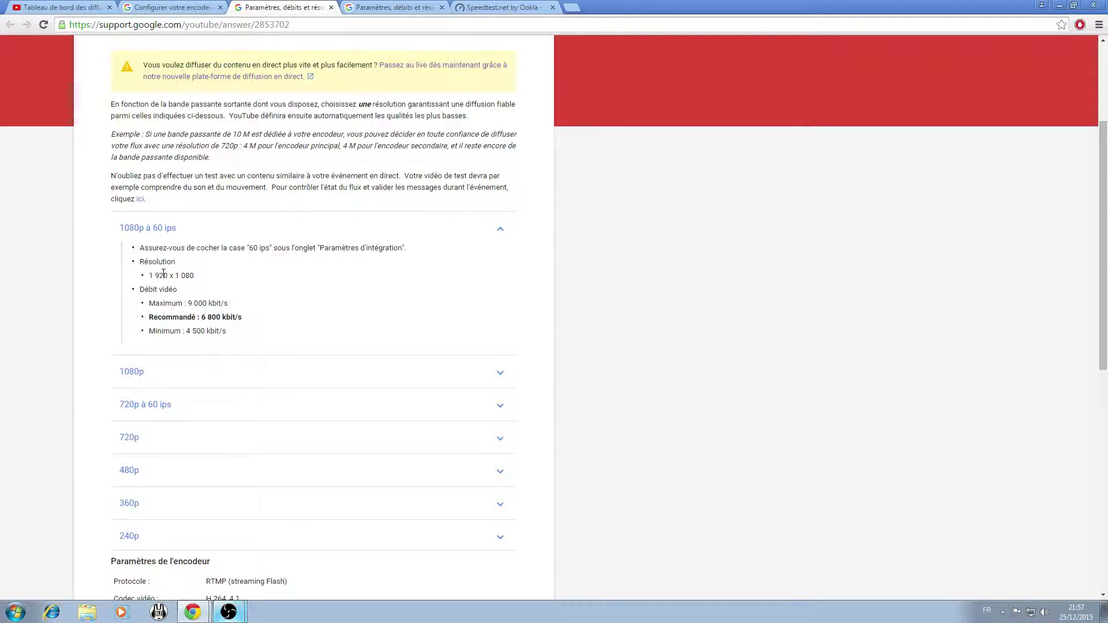
pyautogui.moveTo(156, 278); pyautogui.dragTo(223, 276)
pyautogui.moveTo(165, 303); pyautogui.dragTo(254, 317)
pyautogui.moveTo(186, 331); pyautogui.dragTo(227, 332)
# Step: Expand the 1080p section and examine its video bitrate range, highlighting the minimum
pyautogui.click(378, 381)
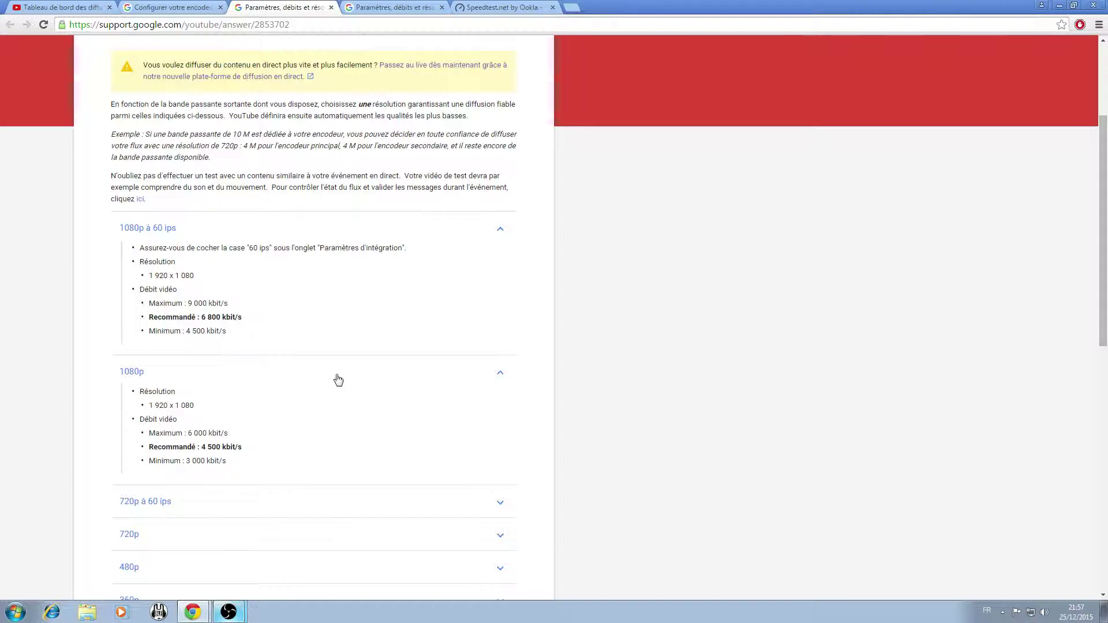
pyautogui.scroll(-2, 339, 379)
pyautogui.moveTo(186, 345); pyautogui.dragTo(223, 346)
# Step: Expand the 720p à 60 ips and 720p sections and examine their minimum and recommended video bitrates
pyautogui.scroll(-3, 289, 396)
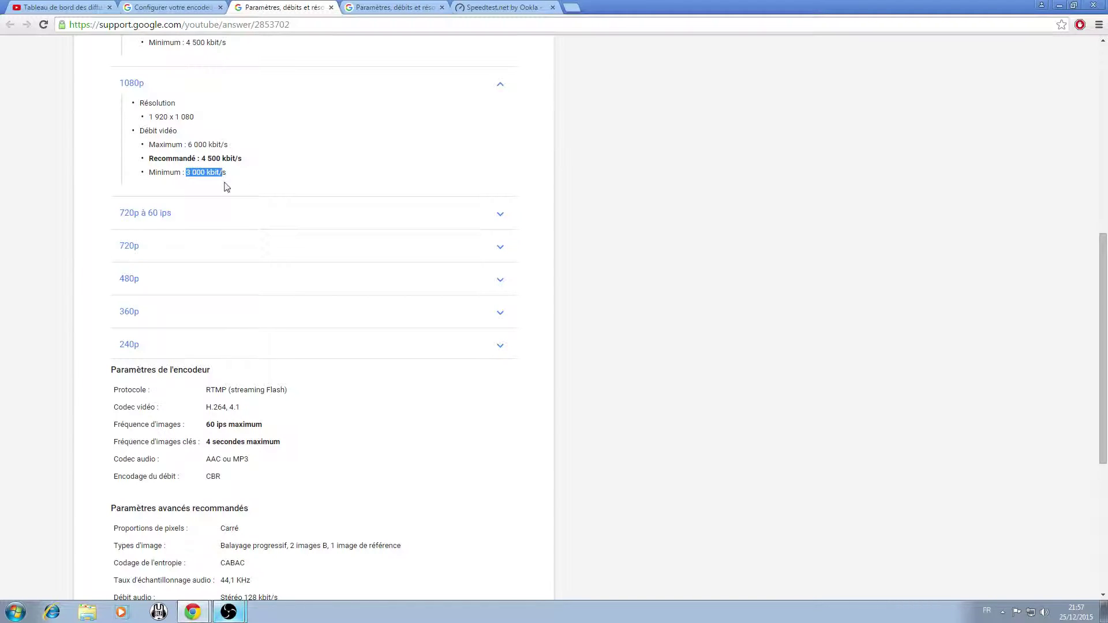
pyautogui.click(358, 218)
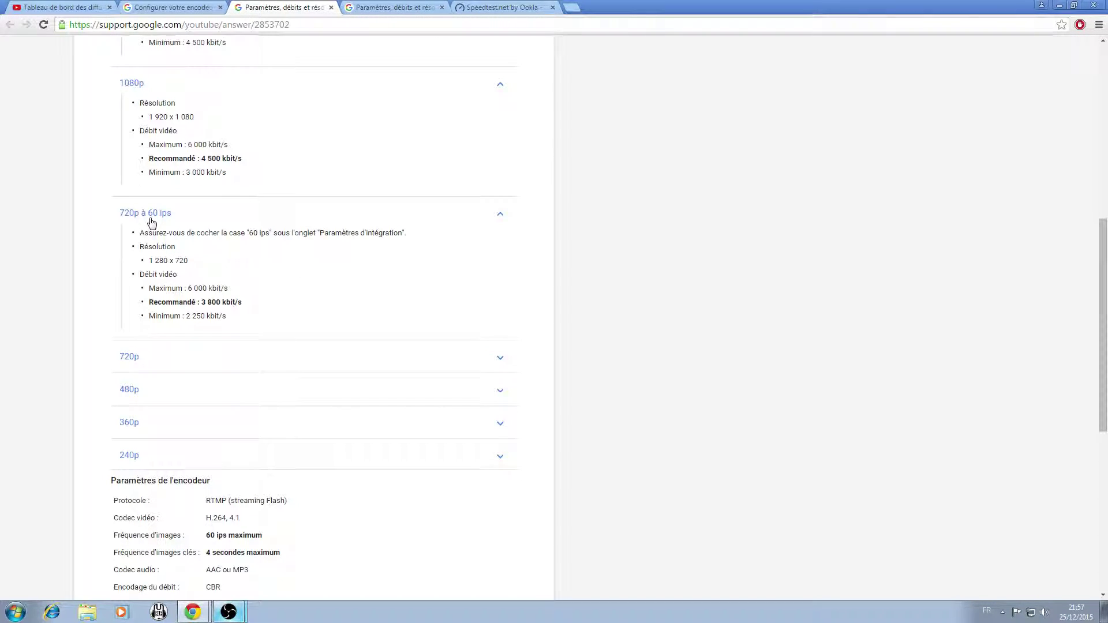
pyautogui.moveTo(187, 316); pyautogui.dragTo(219, 316)
pyautogui.moveTo(203, 302); pyautogui.dragTo(327, 304)
pyautogui.click(344, 359)
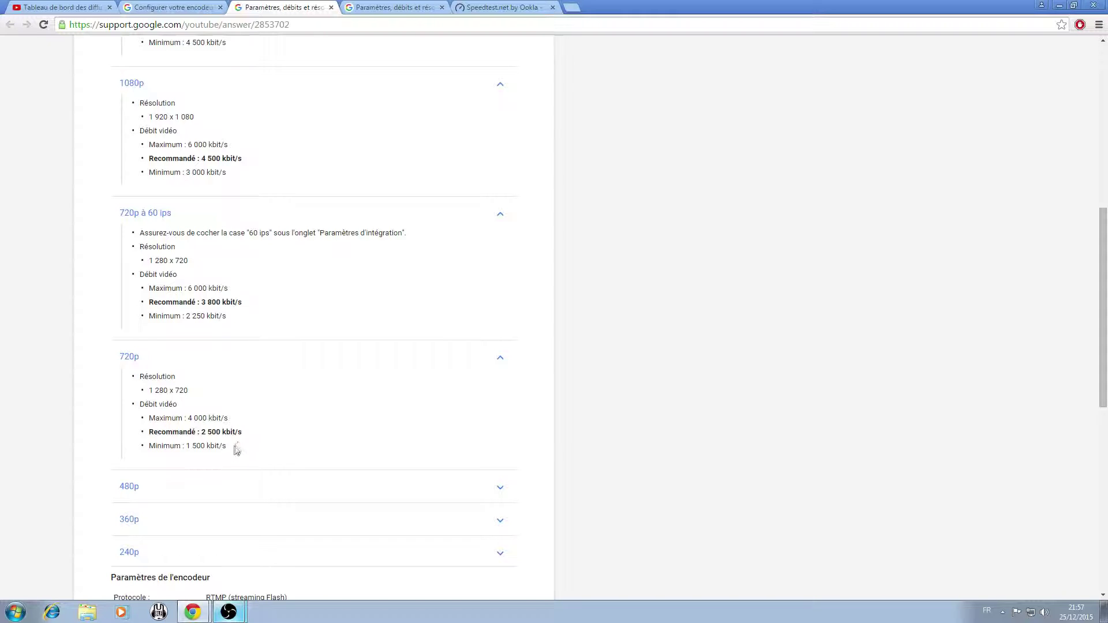
pyautogui.moveTo(206, 433); pyautogui.dragTo(267, 430)
pyautogui.click(261, 445)
# Step: Compare the recommended bitrates across the expanded resolutions, highlight the 1080p recommendation and close the encoder settings page
pyautogui.scroll(6, 268, 270)
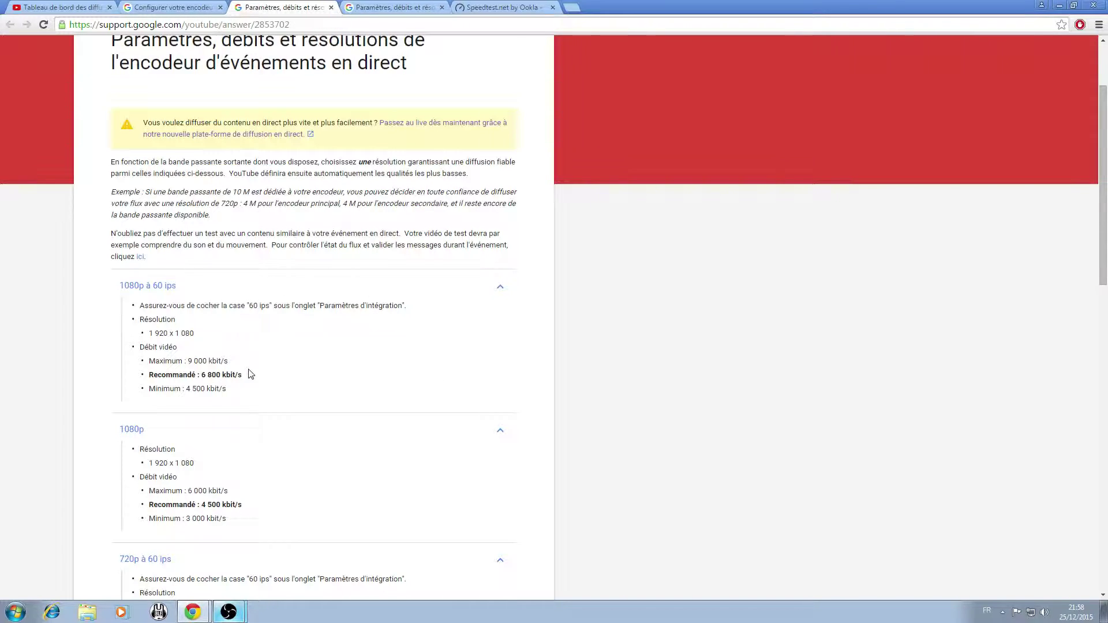
pyautogui.scroll(-3, 341, 371)
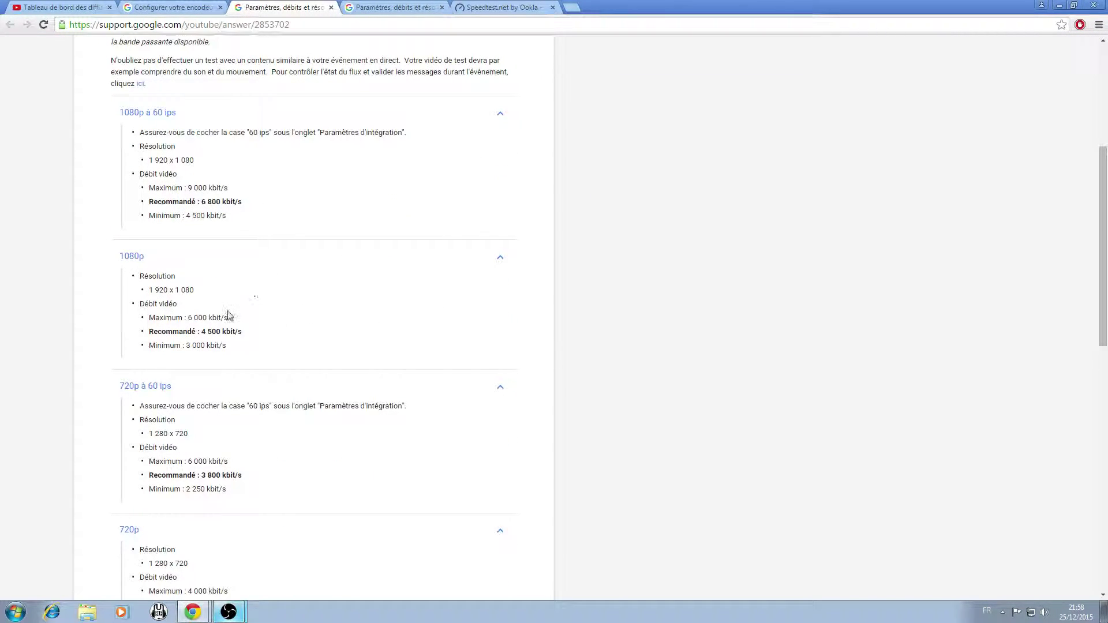
pyautogui.scroll(-1, 231, 317)
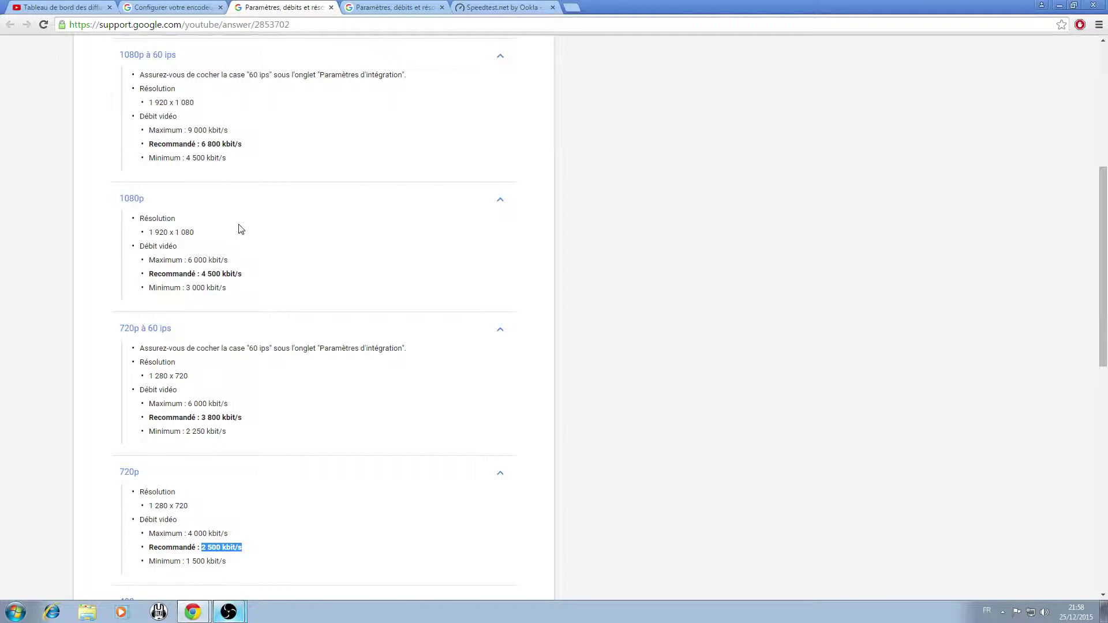
pyautogui.moveTo(201, 274); pyautogui.dragTo(244, 274)
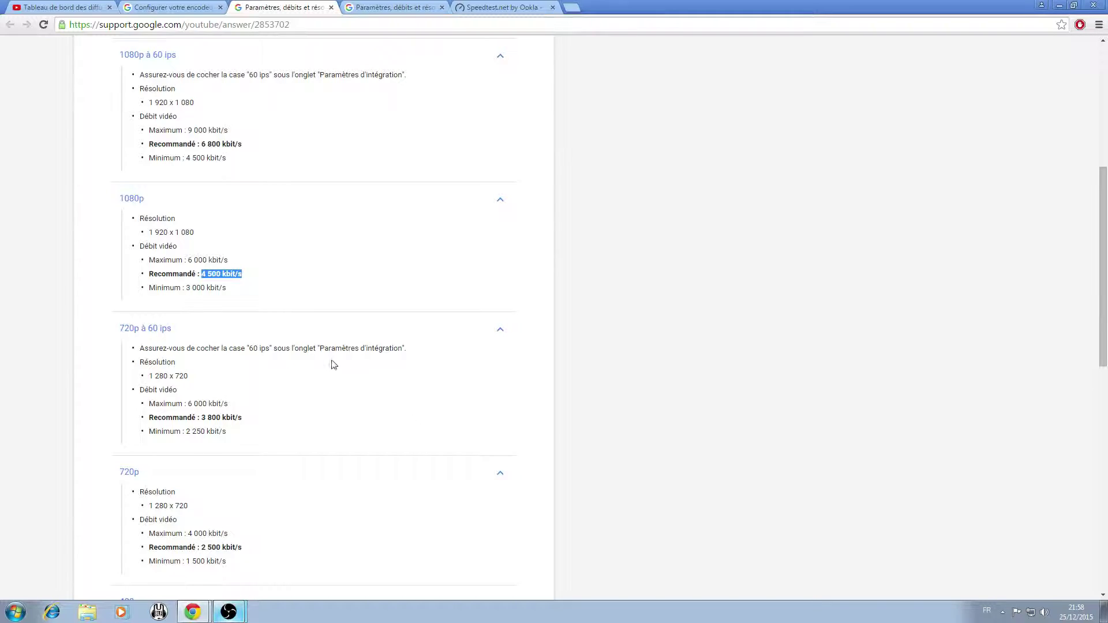
pyautogui.scroll(-4, 332, 369)
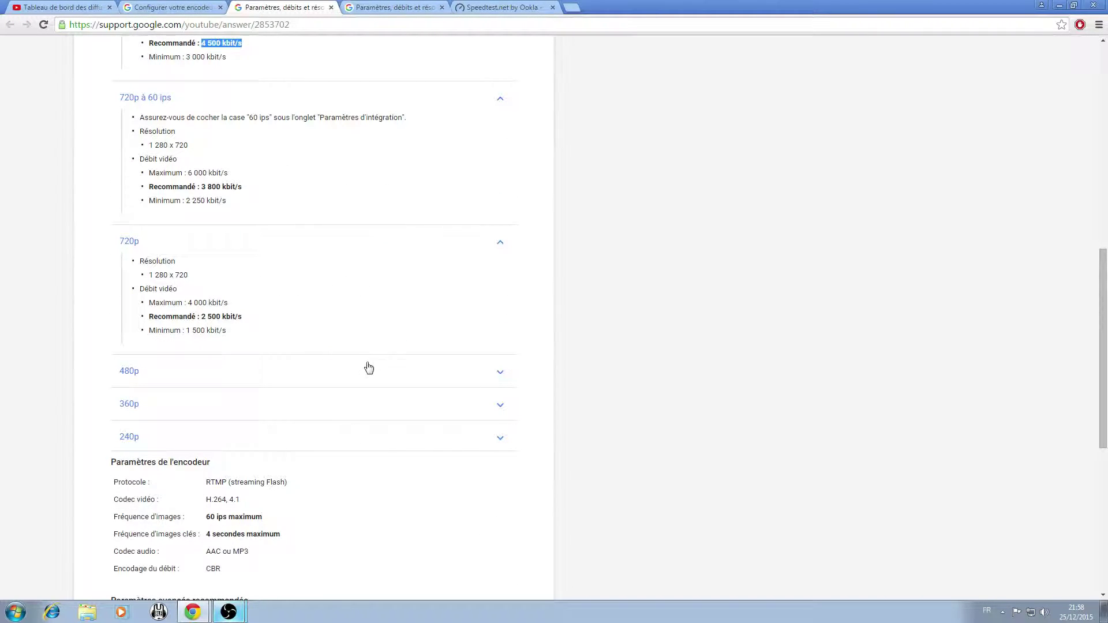
pyautogui.scroll(-4, 366, 366)
pyautogui.scroll(10, 376, 397)
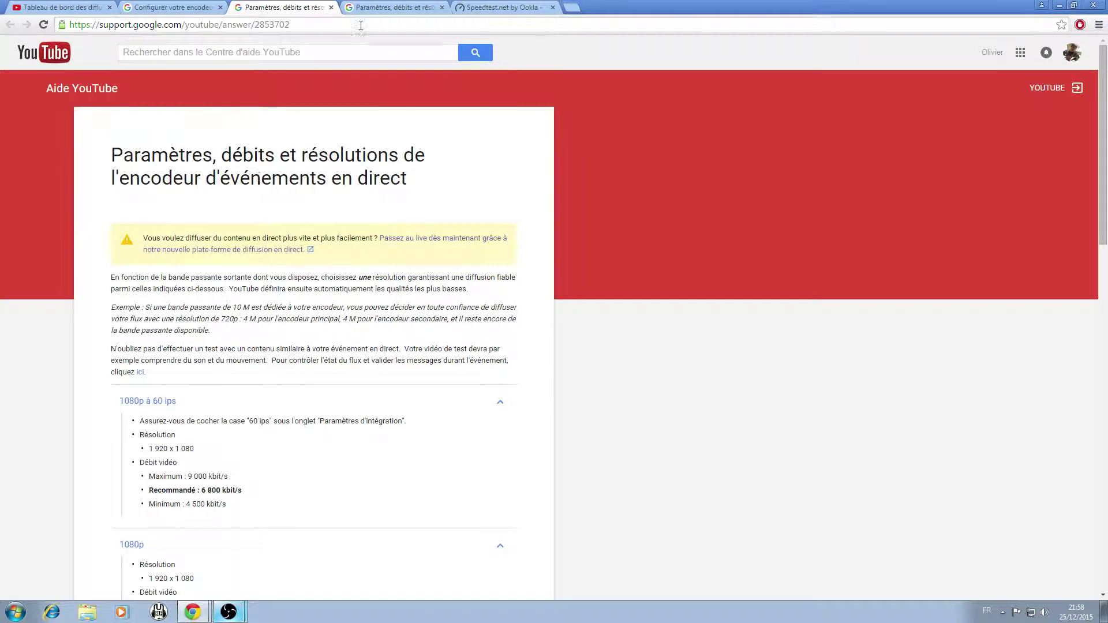
pyautogui.click(330, 8)
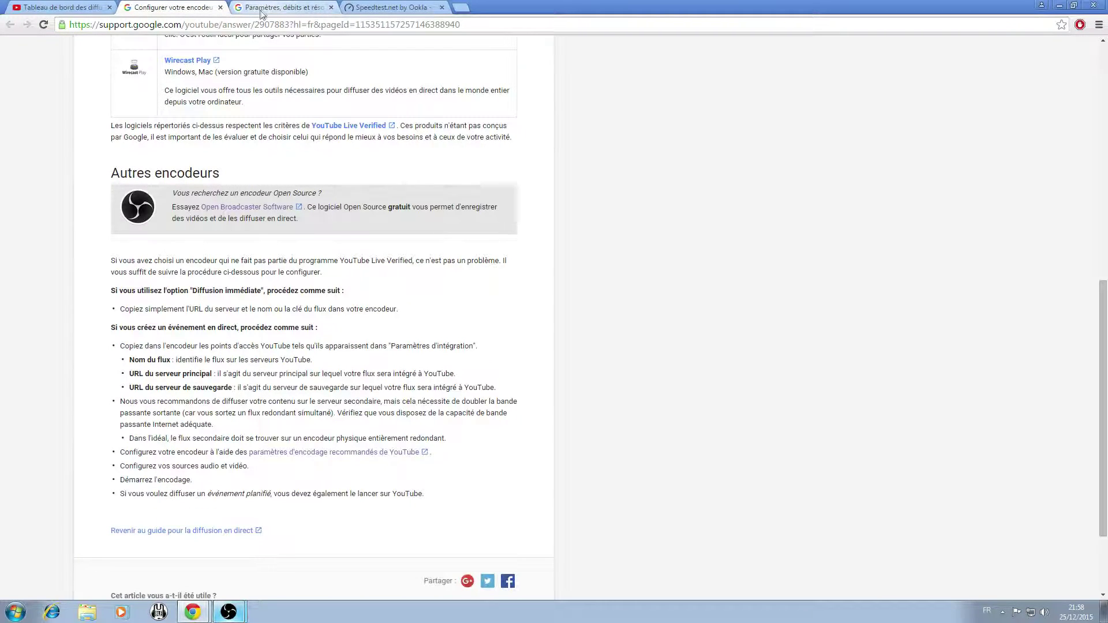
# Step: Switch to Open Broadcaster Software, review the maximum bitrate against the video resolution and FPS, and return to the encoding settings
pyautogui.moveTo(191, 618)
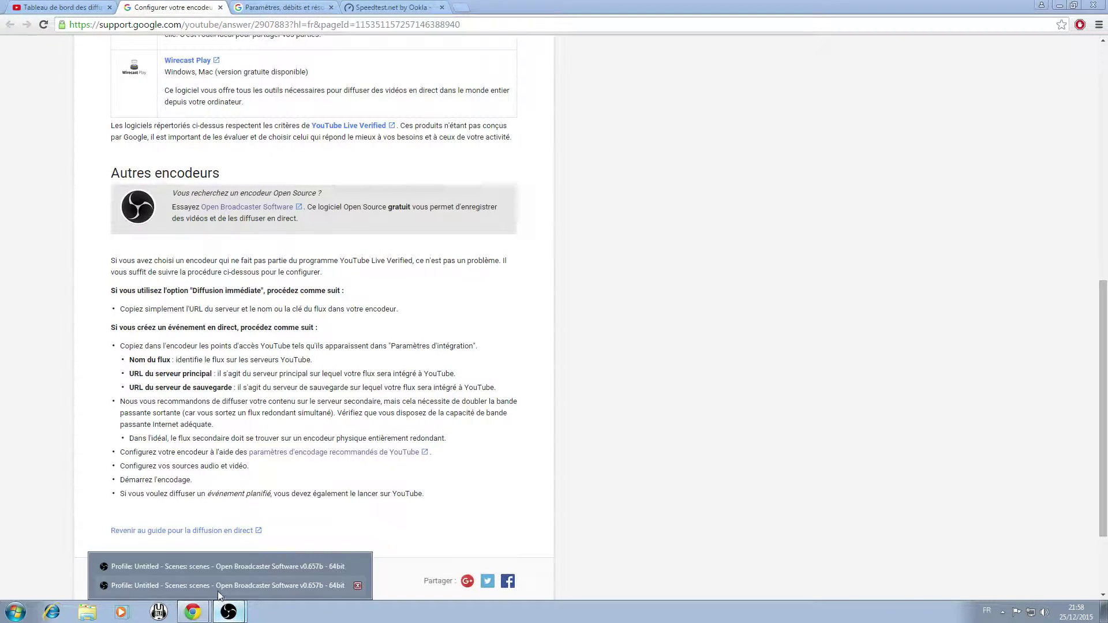
pyautogui.click(217, 588)
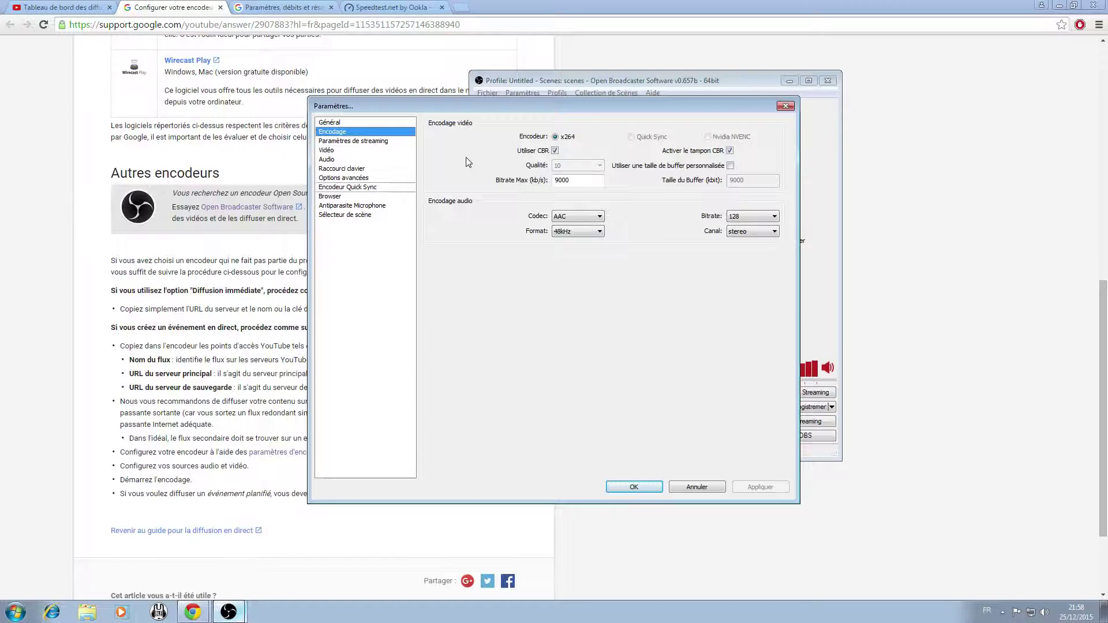
pyautogui.moveTo(568, 181); pyautogui.dragTo(558, 183)
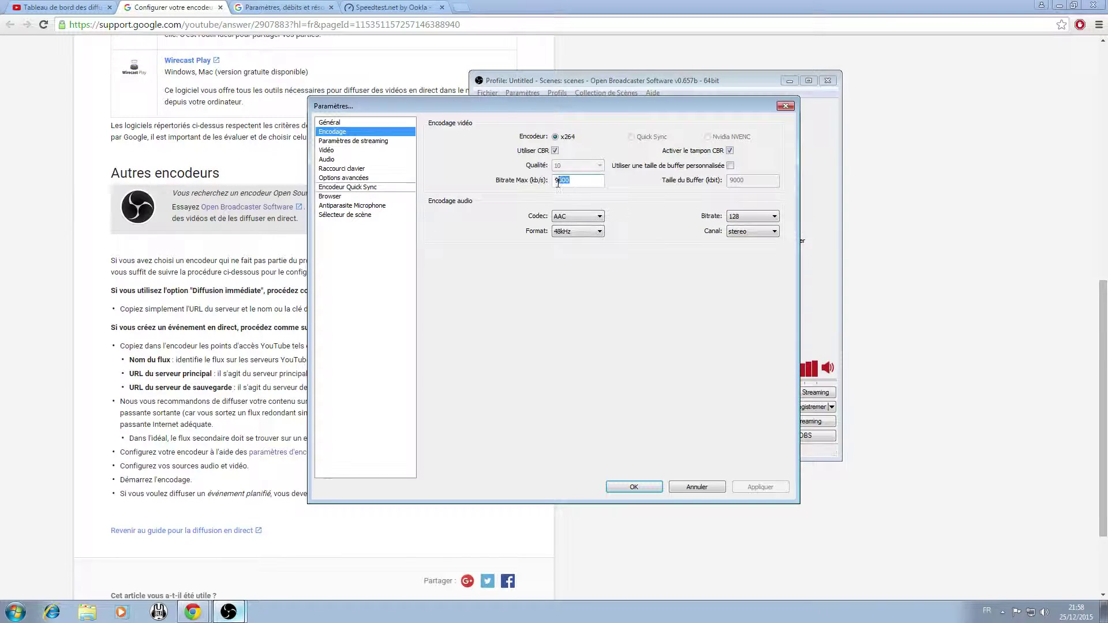
pyautogui.click(344, 151)
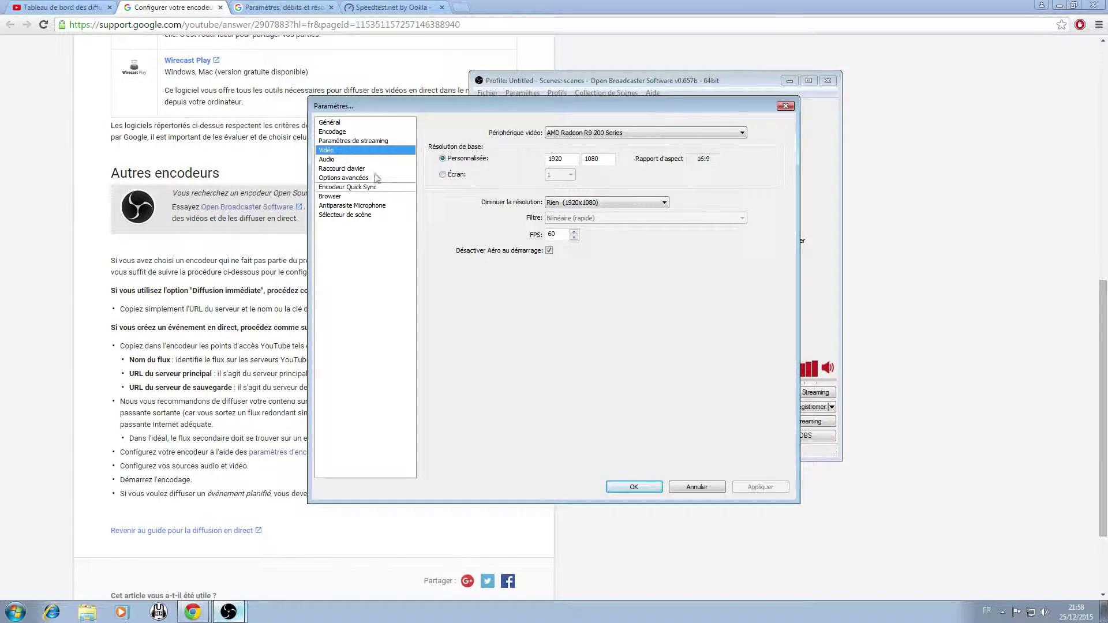
pyautogui.doubleClick(585, 162)
pyautogui.moveTo(557, 234); pyautogui.dragTo(519, 239)
pyautogui.write('50')
pyautogui.click(342, 142)
pyautogui.click(333, 132)
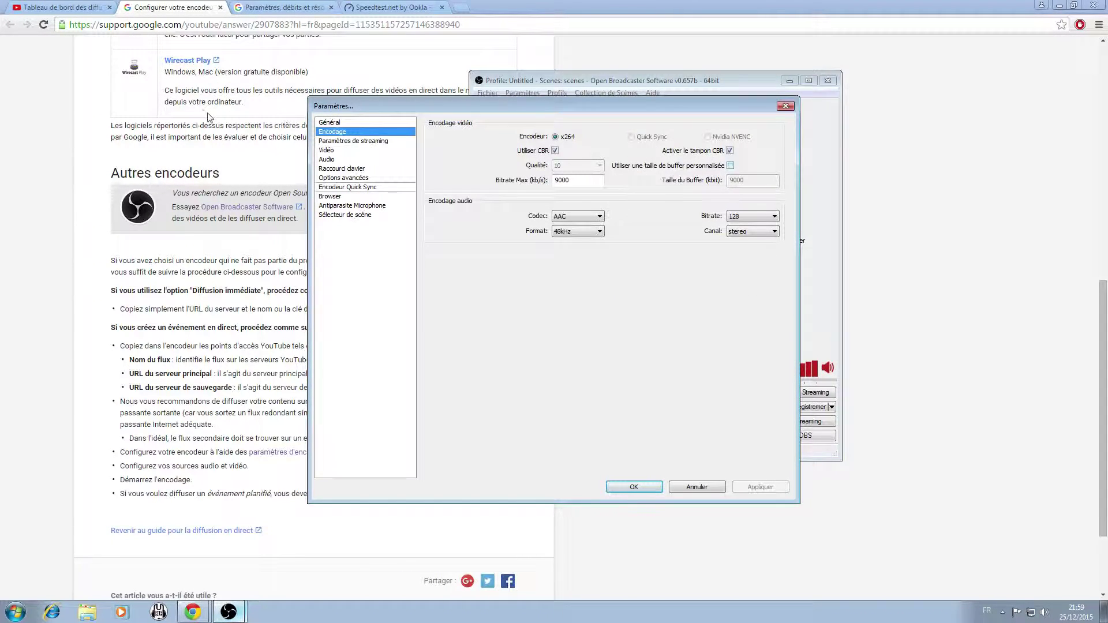
# Step: Check the streaming settings, then close them and the encoder help page to return to the YouTube live dashboard
pyautogui.click(341, 141)
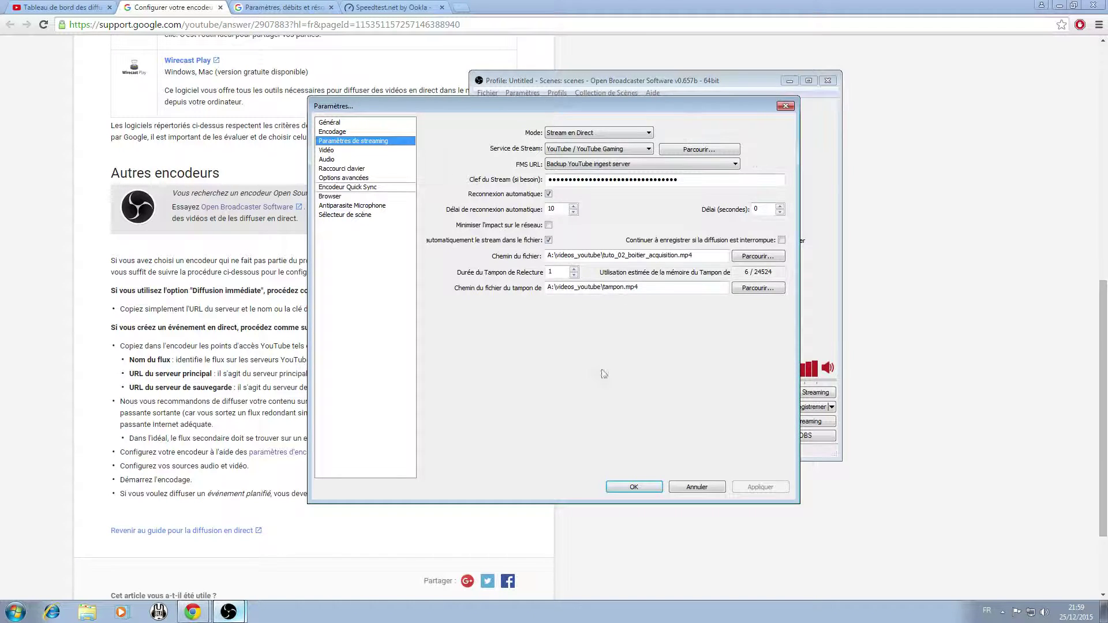
pyautogui.click(648, 488)
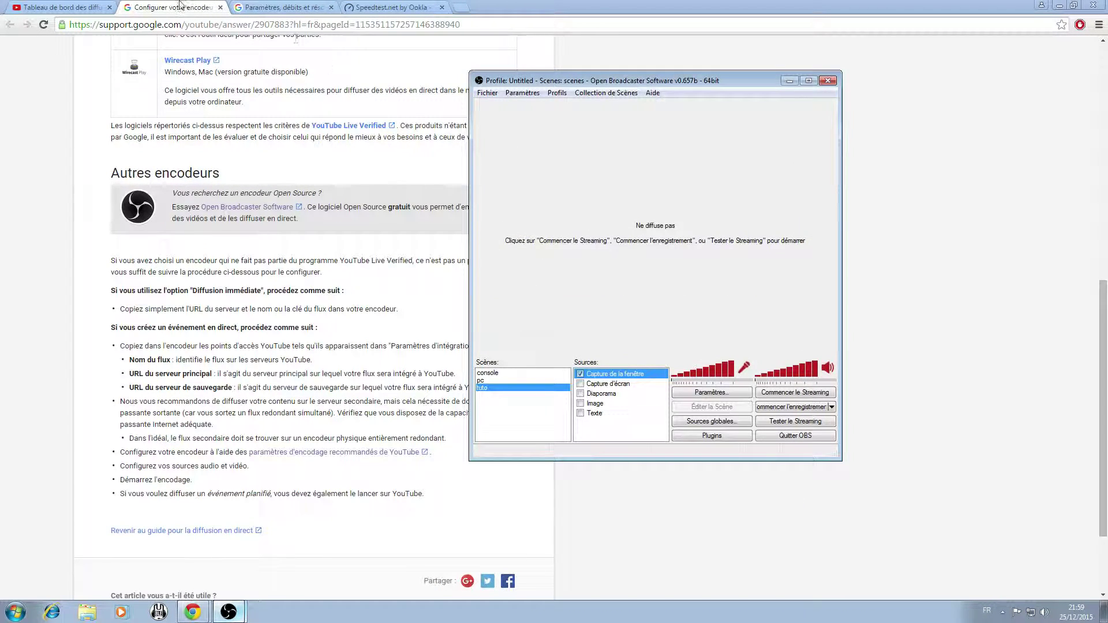
pyautogui.click(218, 8)
pyautogui.click(221, 8)
pyautogui.click(61, 7)
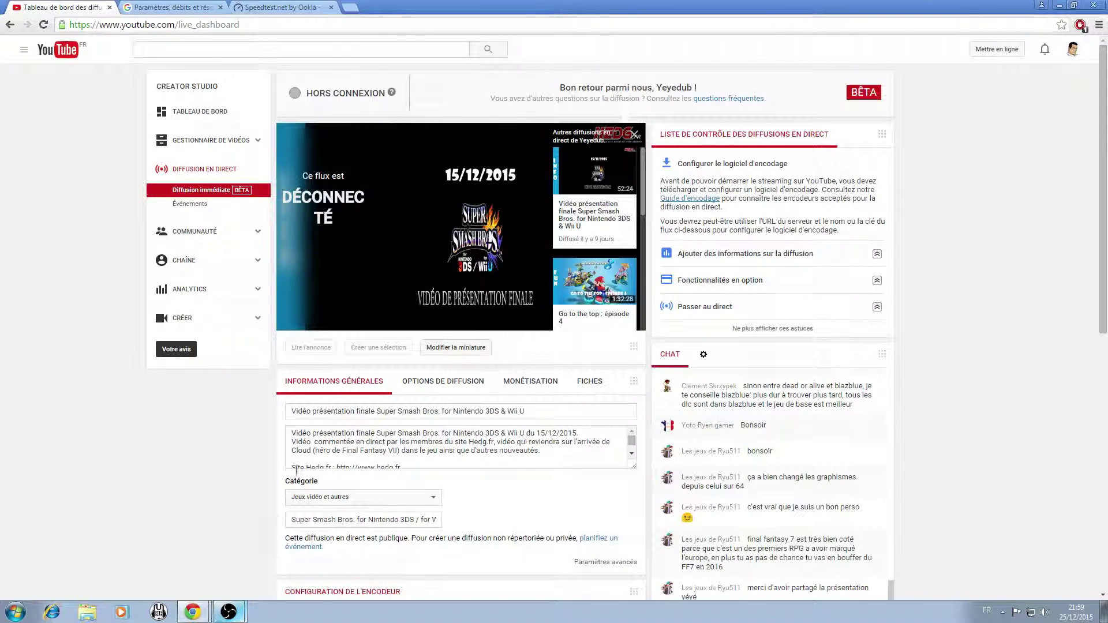
# Step: Switch to Open Broadcaster Software, turn off automatic saving of the stream to a file in the streaming settings and apply the change
pyautogui.moveTo(228, 615)
pyautogui.click(221, 586)
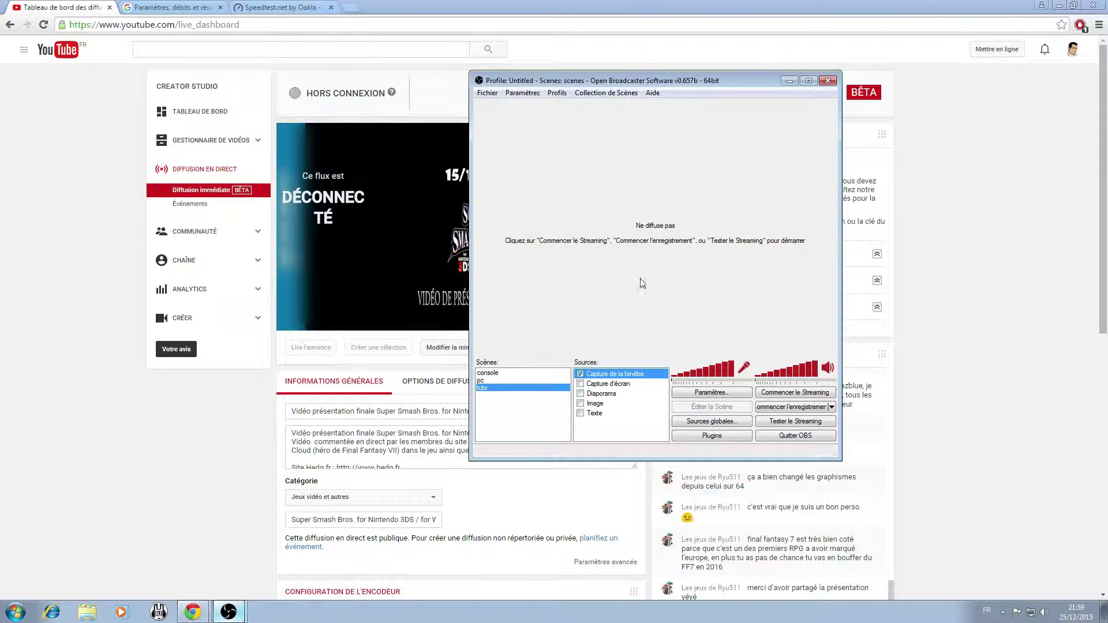
pyautogui.click(523, 93)
pyautogui.click(525, 106)
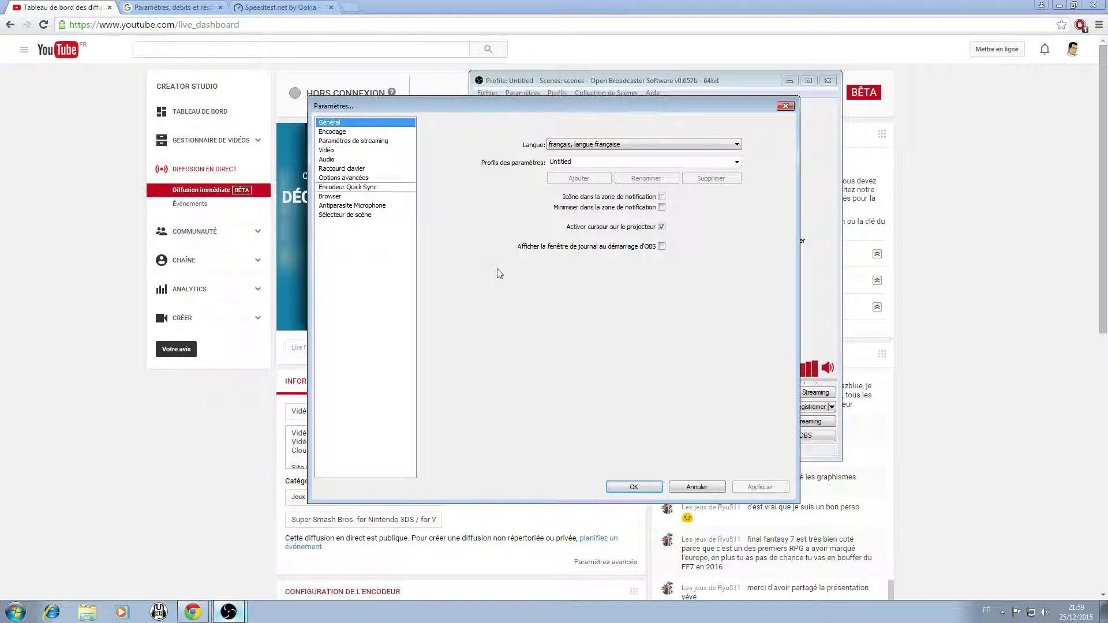
pyautogui.click(333, 141)
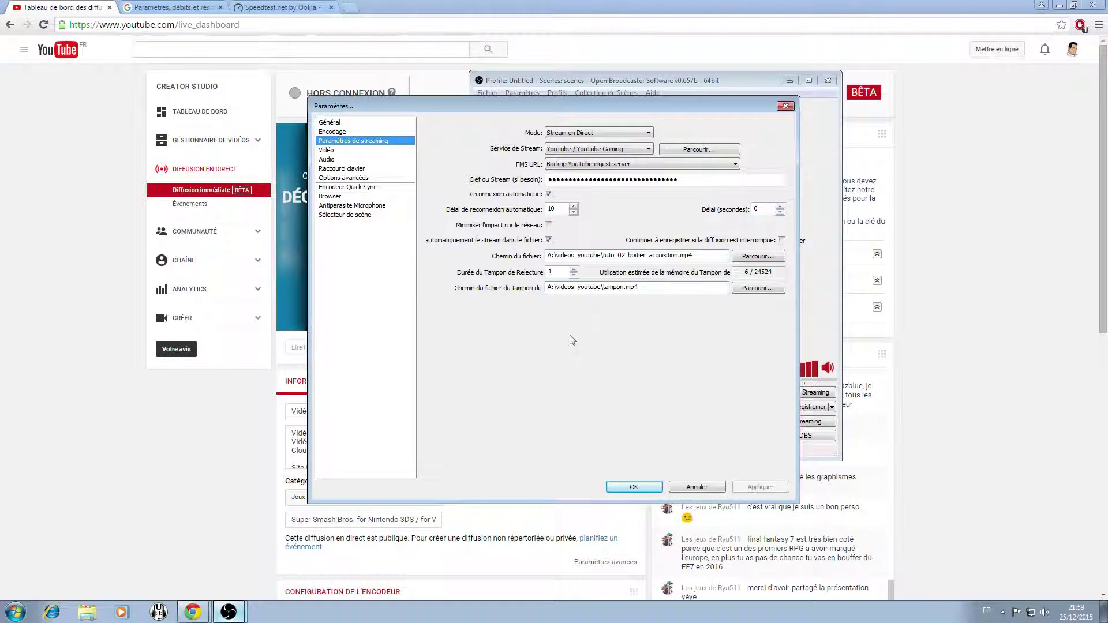
pyautogui.click(549, 241)
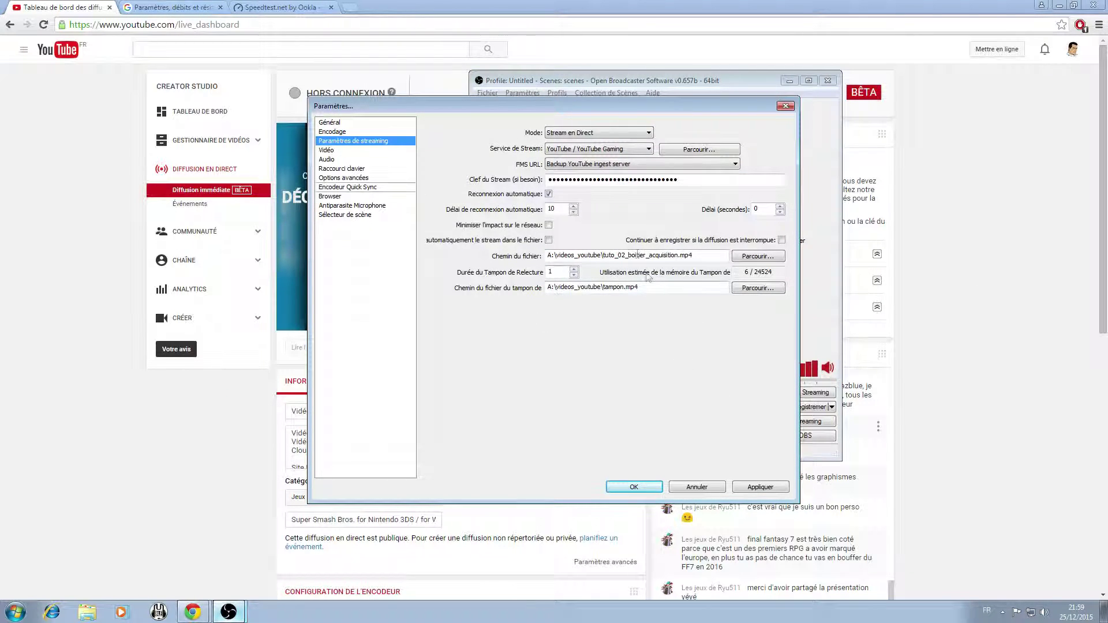
pyautogui.click(761, 487)
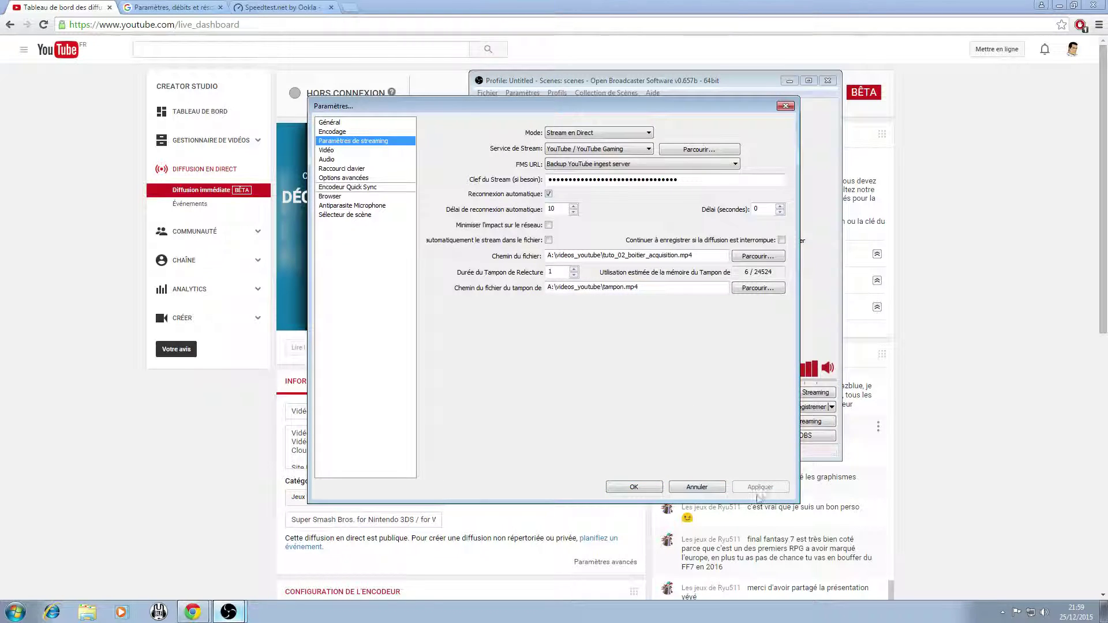
pyautogui.click(634, 488)
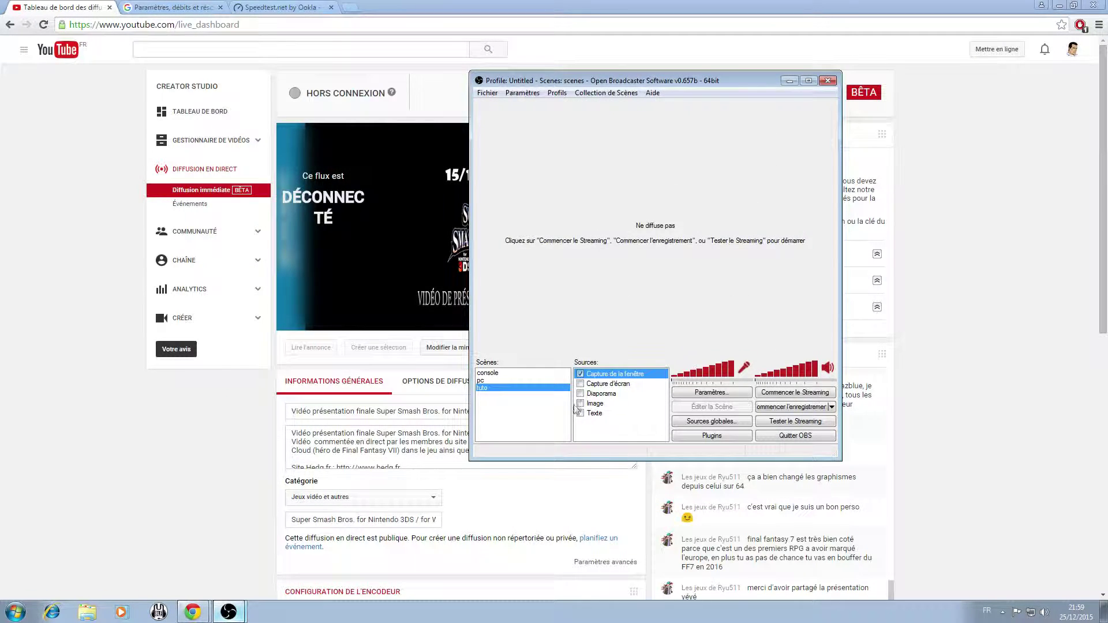
# Step: Delete the Capture d'écran, Diaporama, Image and Texte sources from the selected scene
pyautogui.rightClick(595, 384)
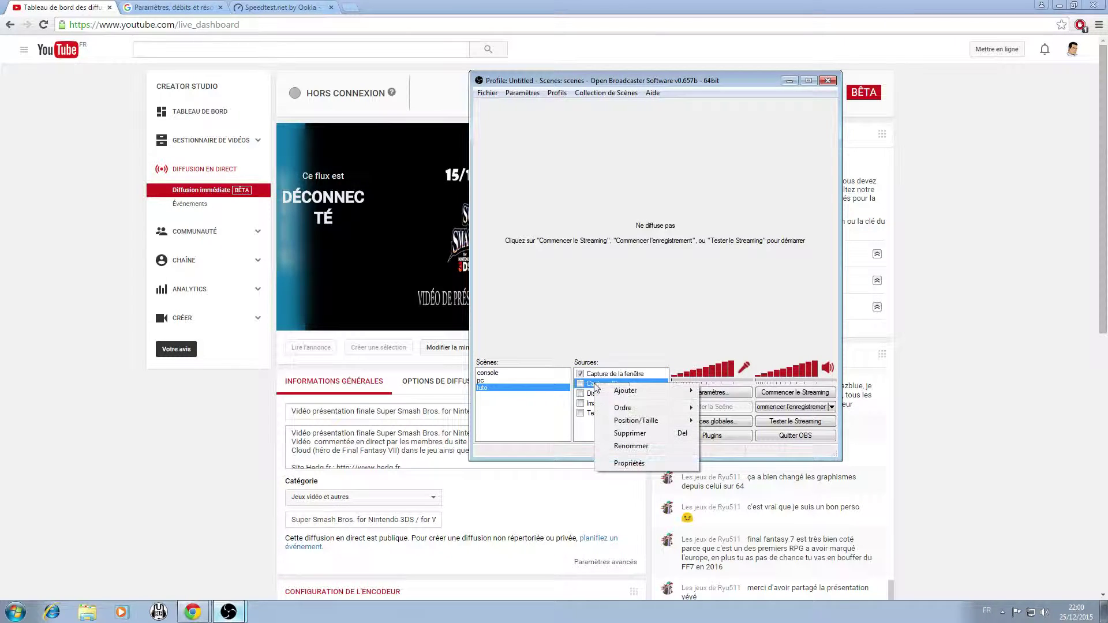
pyautogui.click(629, 434)
pyautogui.click(581, 342)
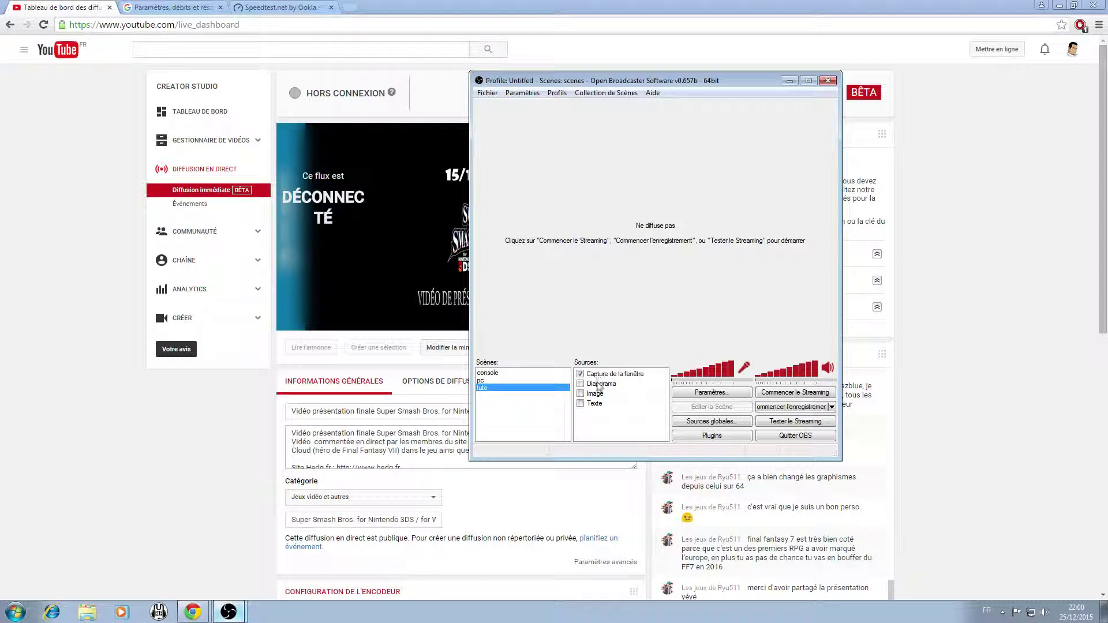
pyautogui.rightClick(602, 386)
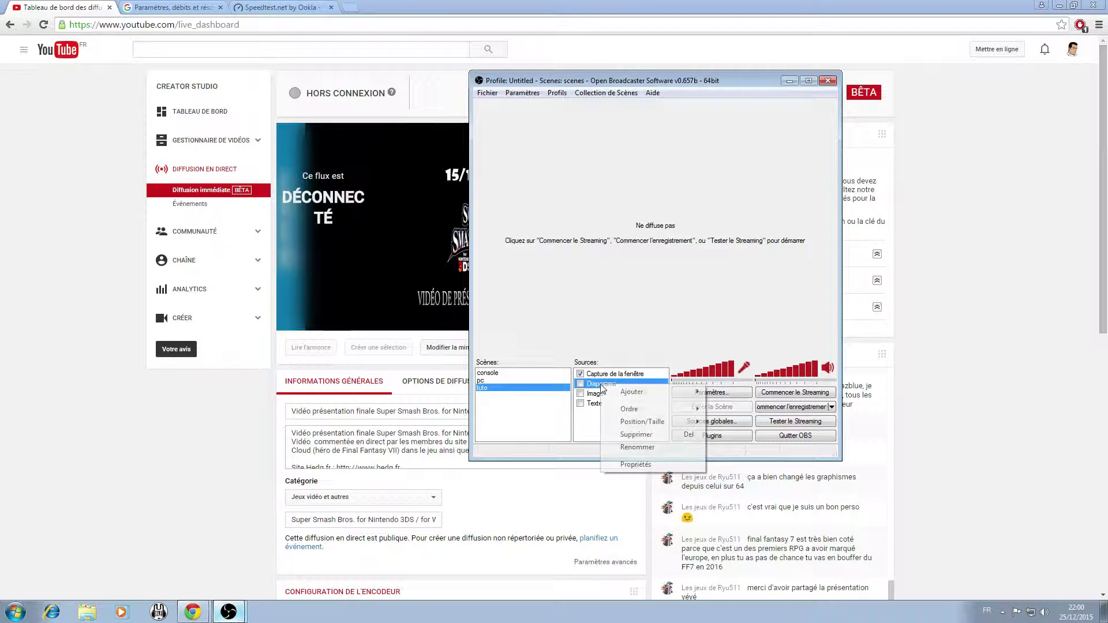
pyautogui.click(630, 434)
pyautogui.click(580, 343)
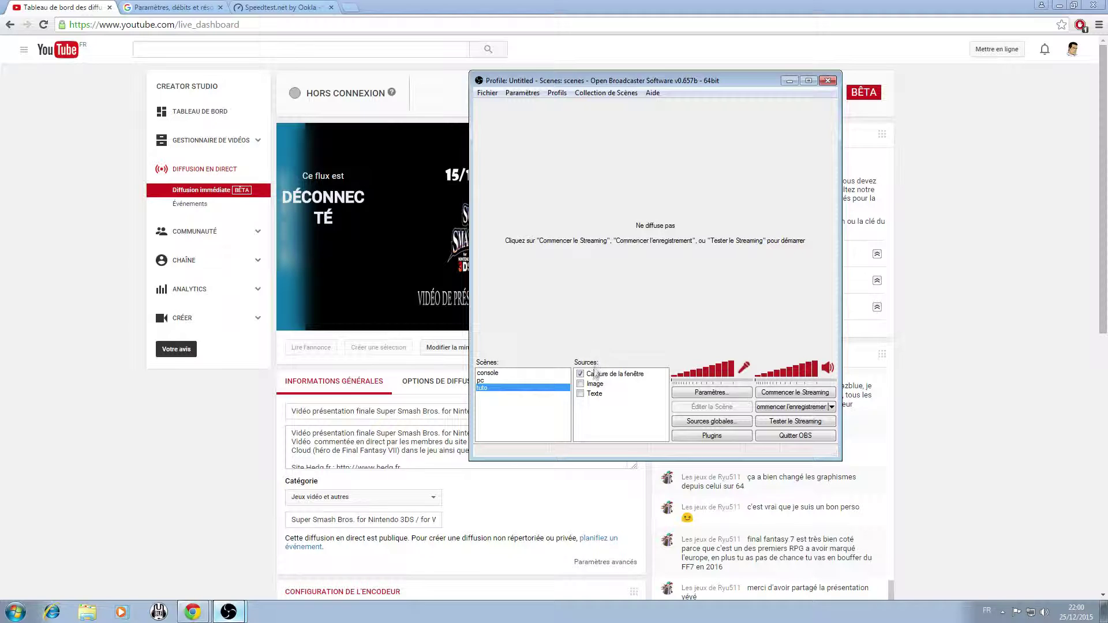
pyautogui.rightClick(600, 385)
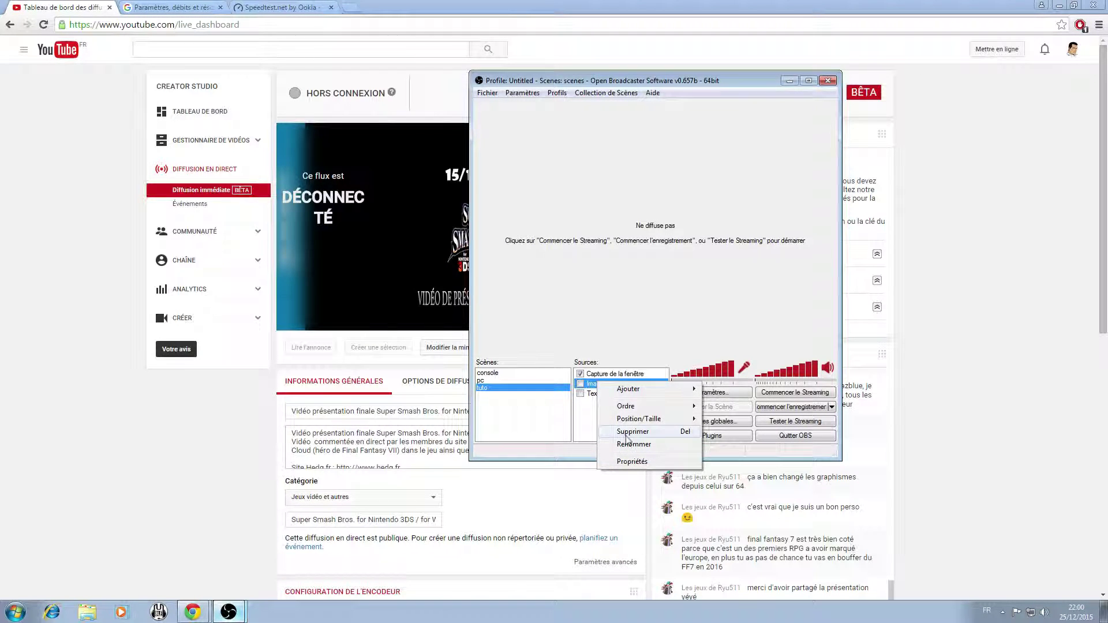
pyautogui.click(629, 433)
pyautogui.click(592, 345)
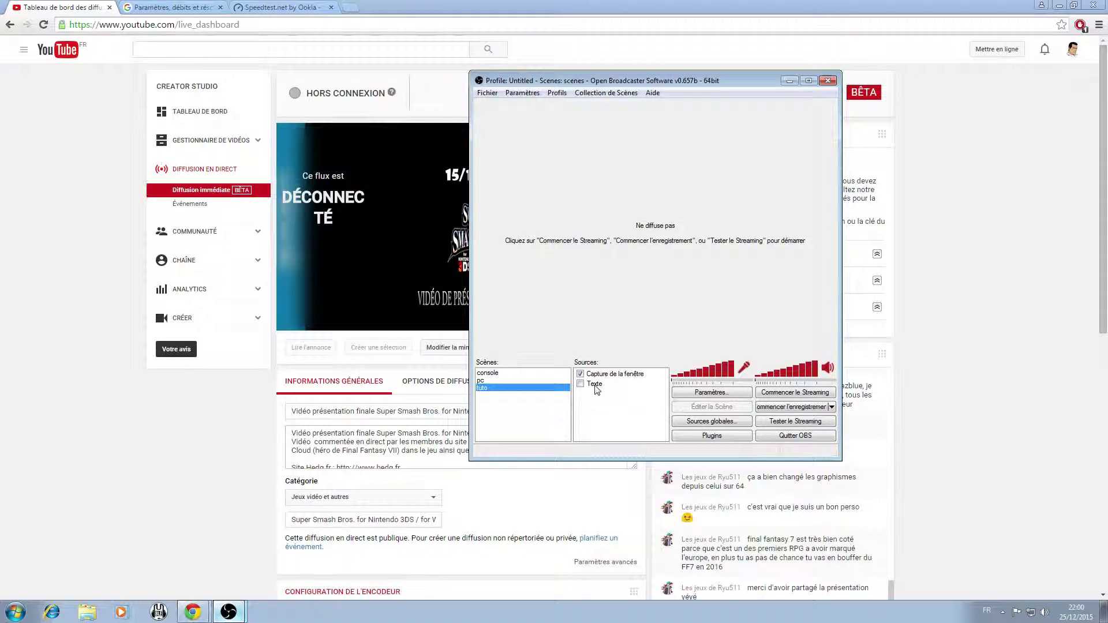
pyautogui.rightClick(596, 386)
pyautogui.click(630, 435)
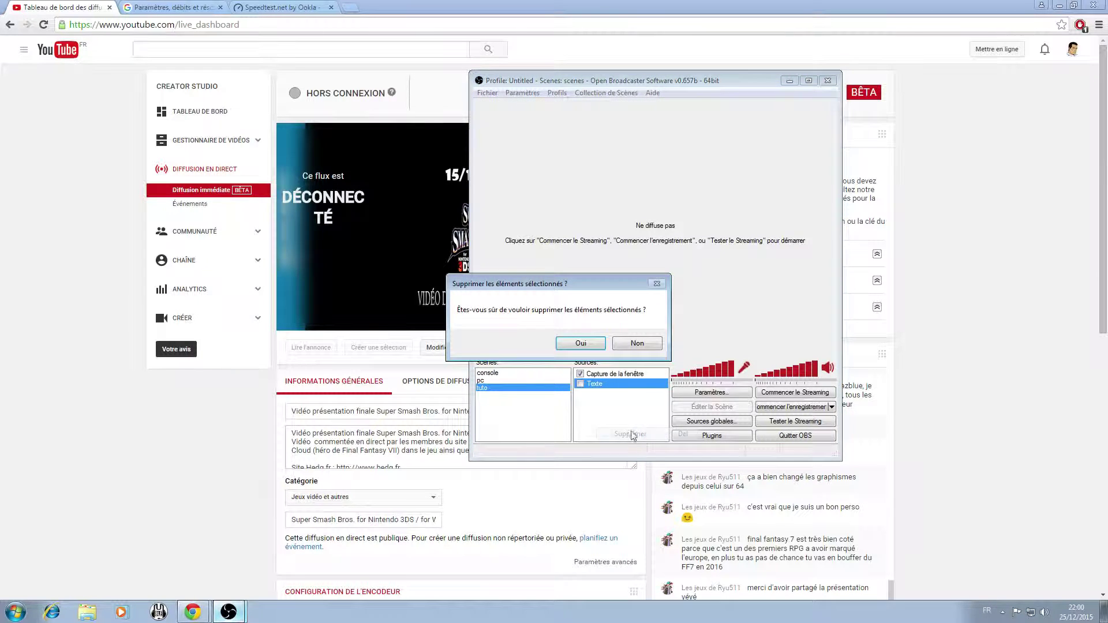
pyautogui.click(580, 344)
# Step: Add an Image source to the selected scene and browse the Bureau folder for its picture file
pyautogui.rightClick(598, 392)
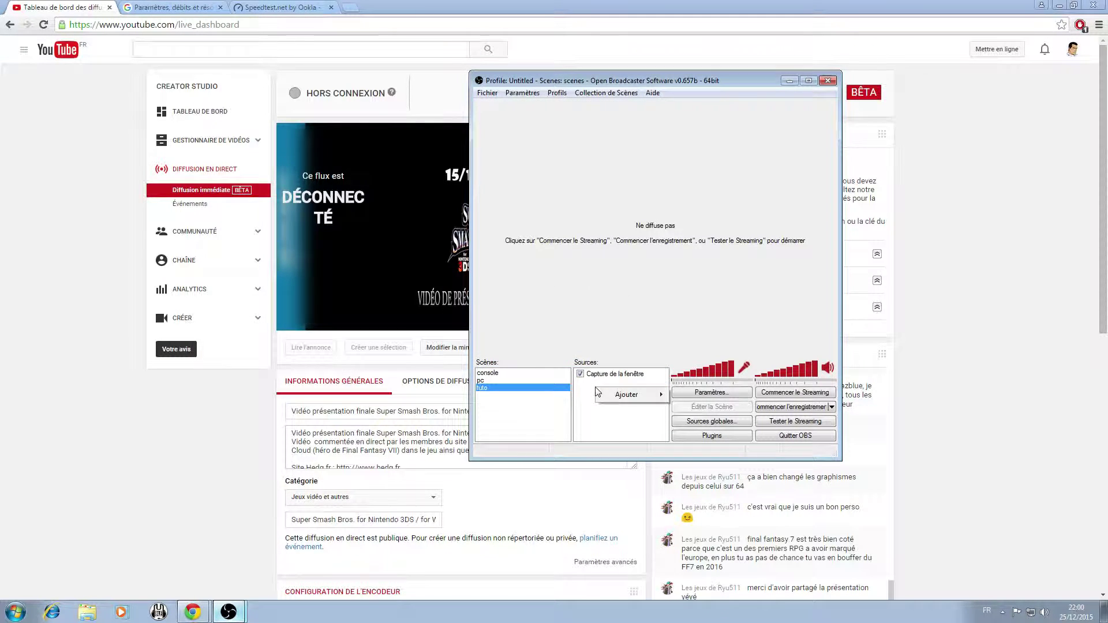
pyautogui.moveTo(635, 395)
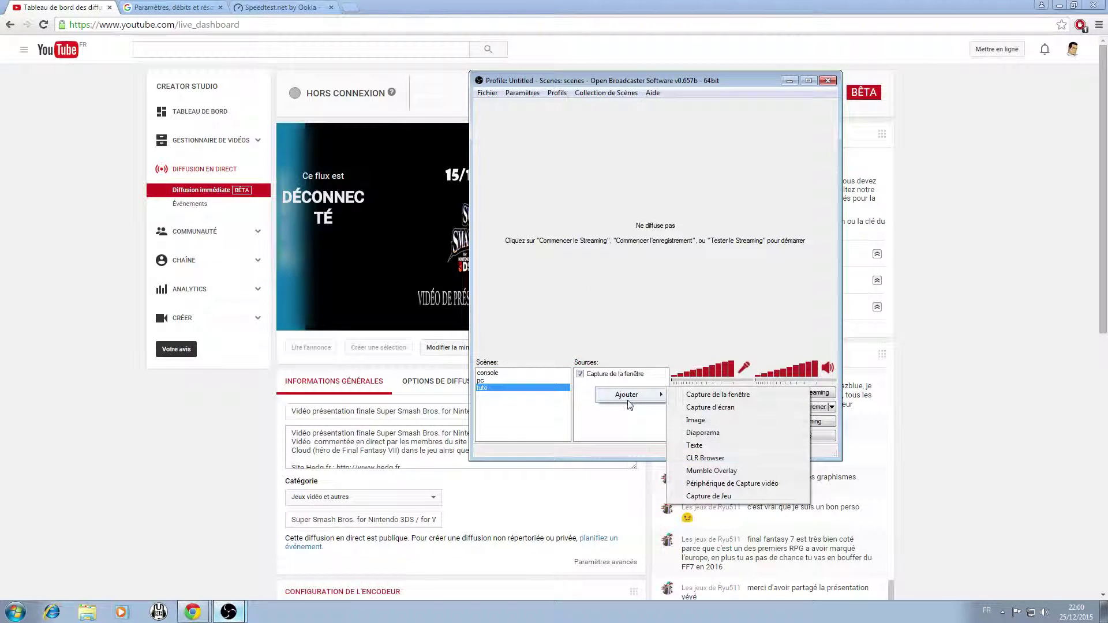
pyautogui.click(687, 422)
pyautogui.click(594, 317)
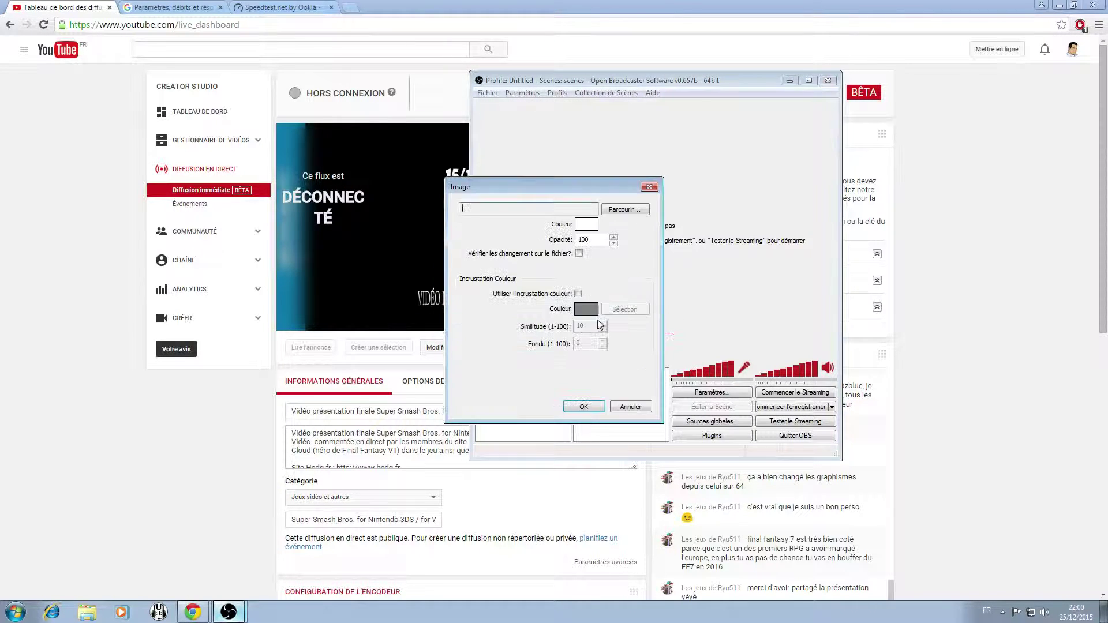
pyautogui.click(625, 210)
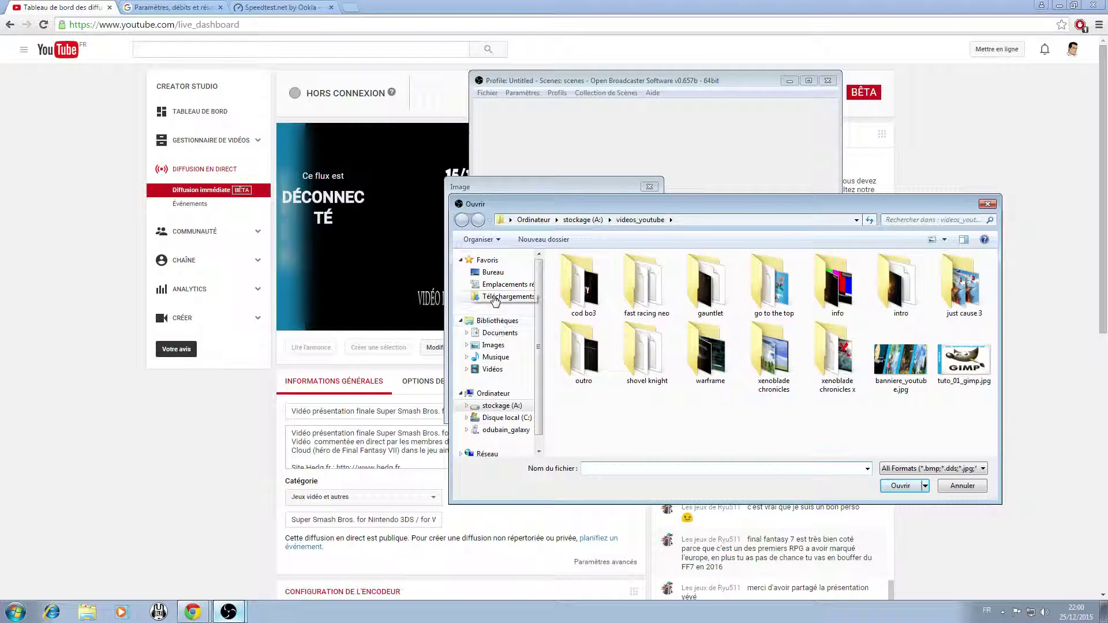
pyautogui.click(492, 272)
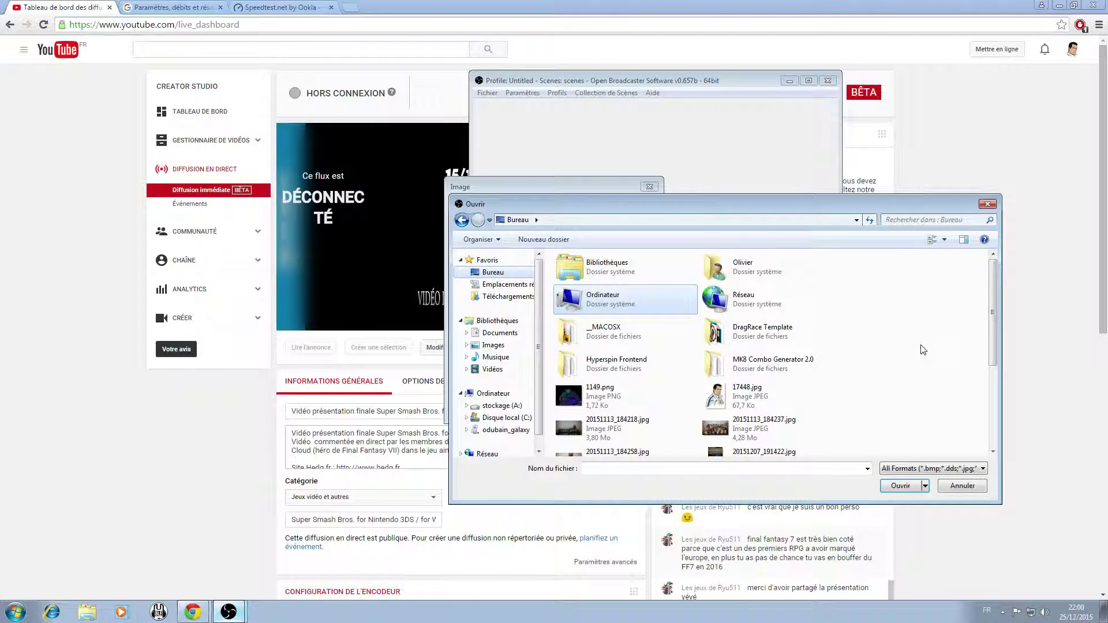